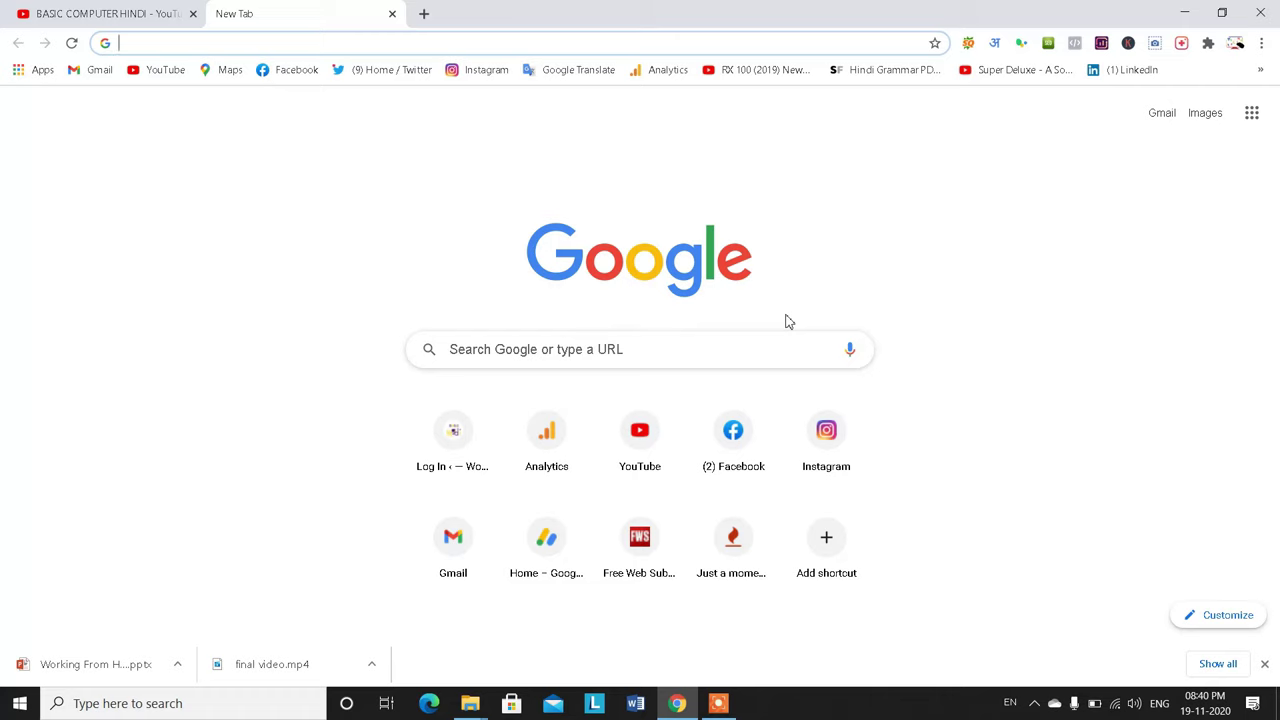
# Search Google for 'freepowerpont', which is corrected to free powerpoint
pyautogui.click(199, 45)
pyautogui.write('f')
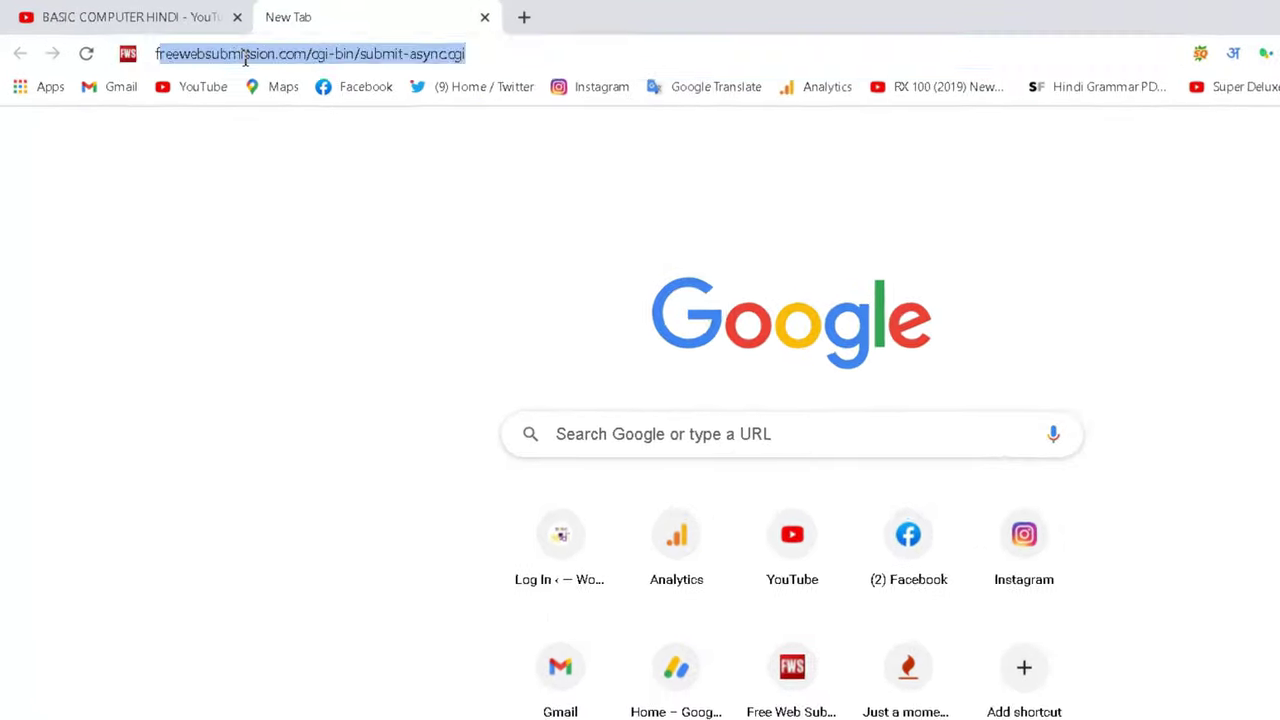
pyautogui.write('free')
pyautogui.write('p')
pyautogui.write('owerpont')
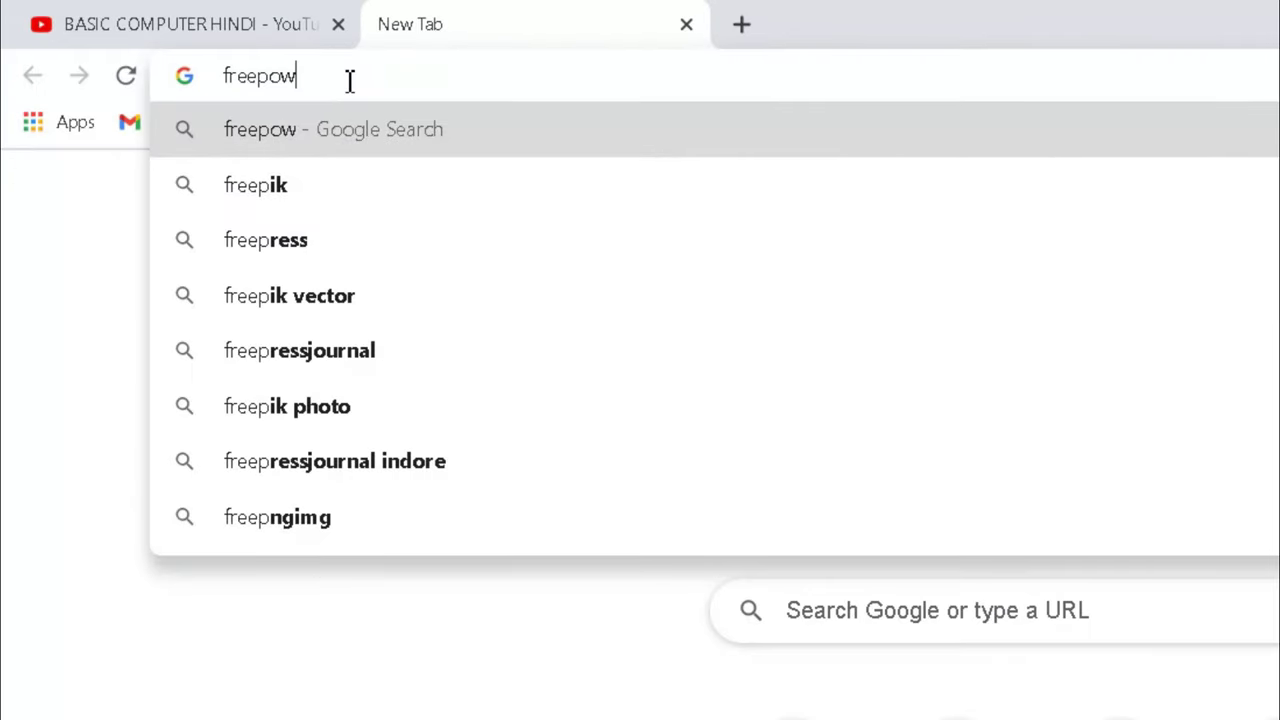
pyautogui.press('Return')
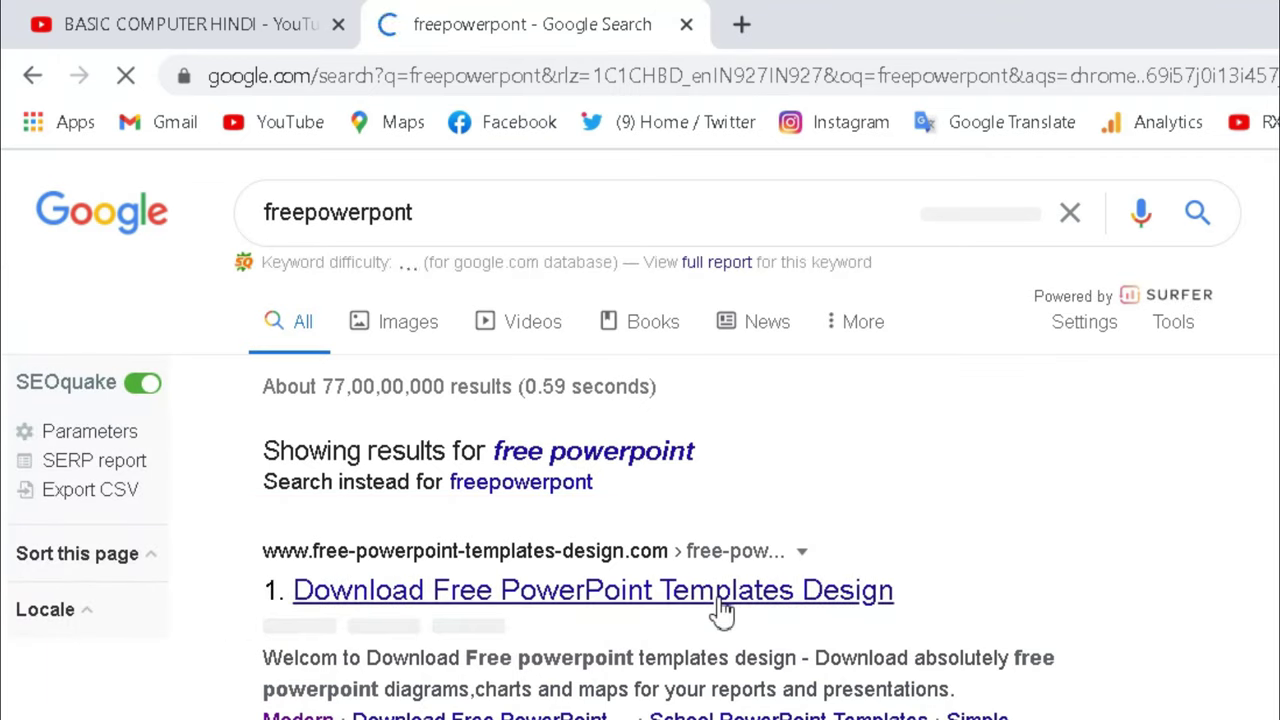
# Open the Download Free PowerPoint Templates Design result and scroll down to its View by Category list
pyautogui.click(720, 610)
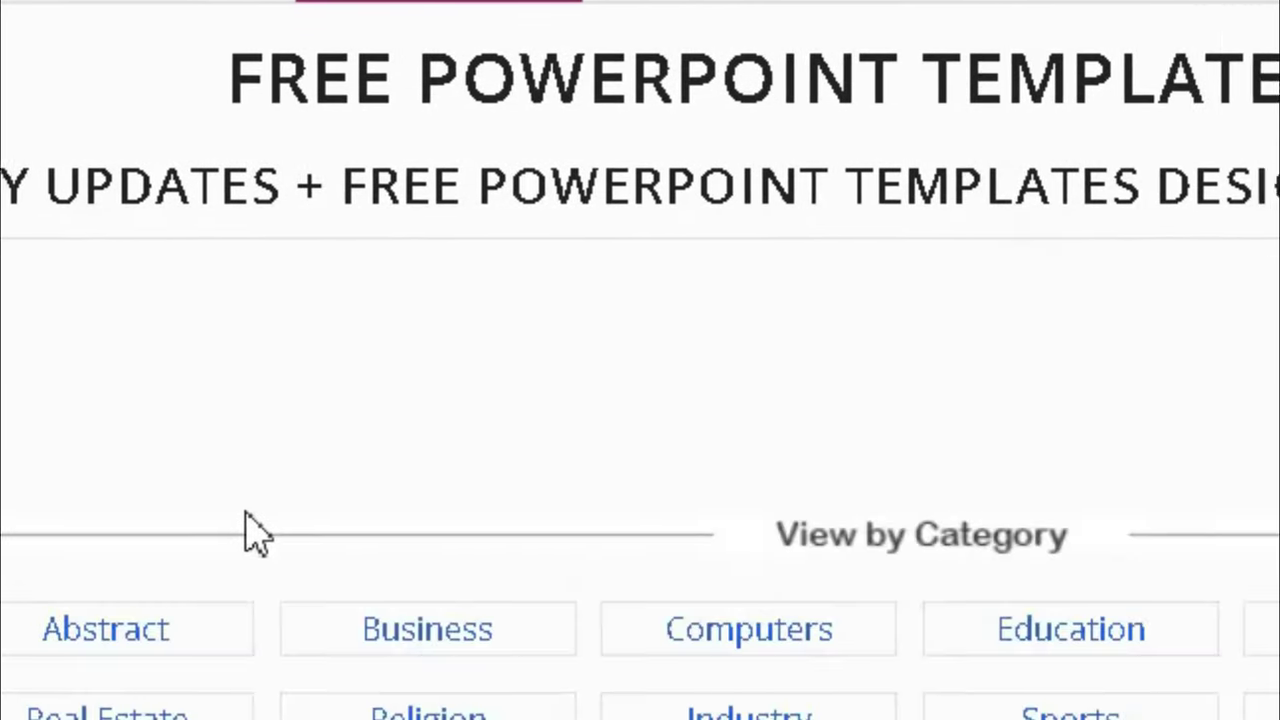
pyautogui.scroll(-3, 245, 530)
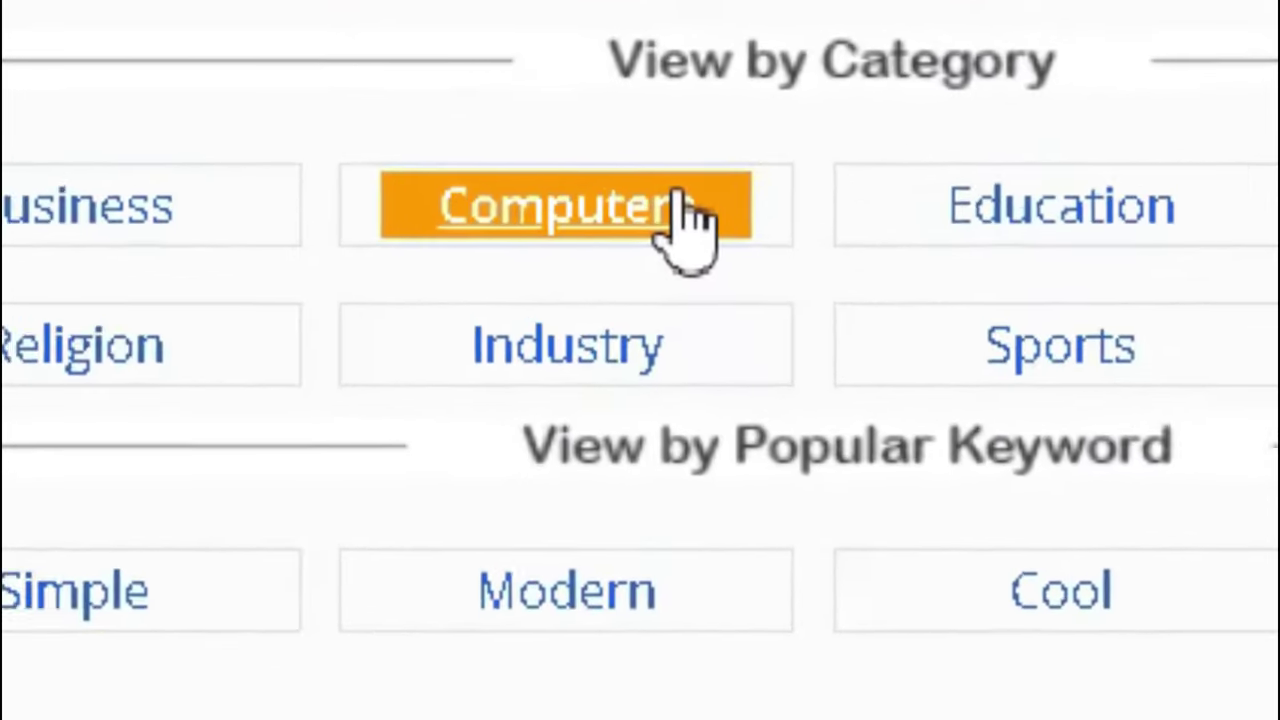
# Open the Computers category and scroll its template list down to IOT Smart City
pyautogui.click(600, 258)
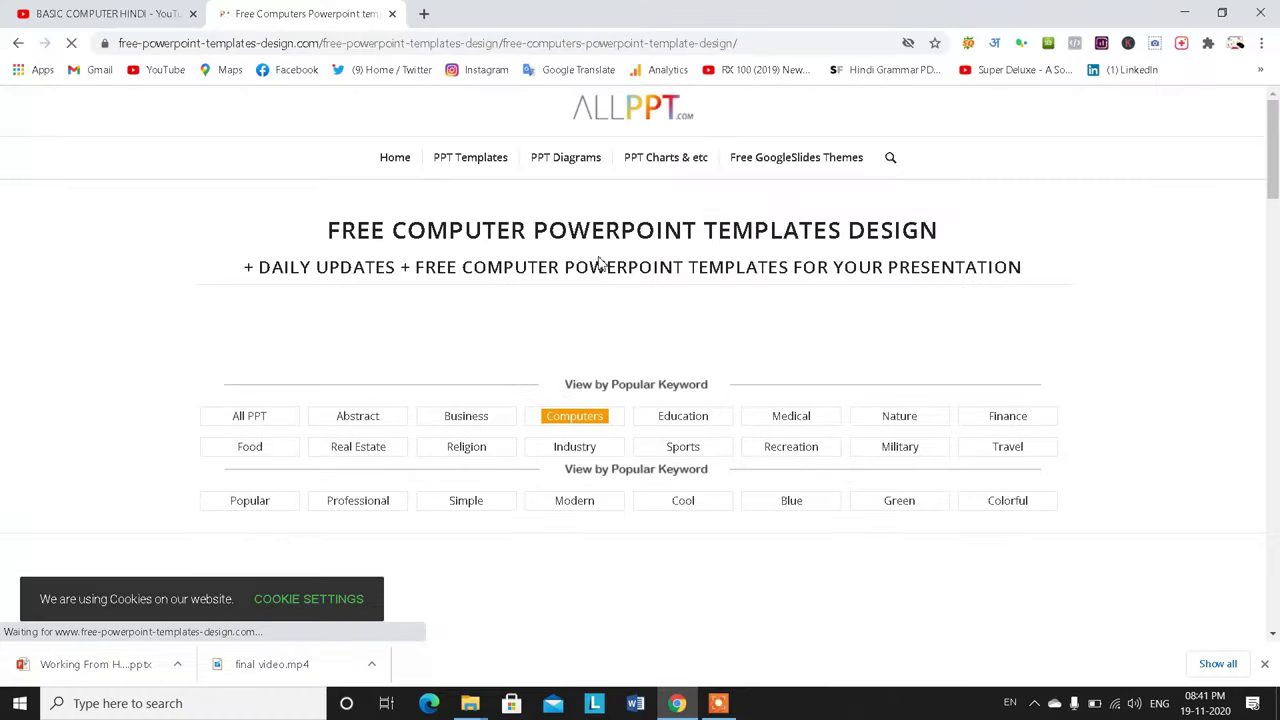
pyautogui.scroll(-2, 598, 362)
pyautogui.scroll(-2, 598, 362)
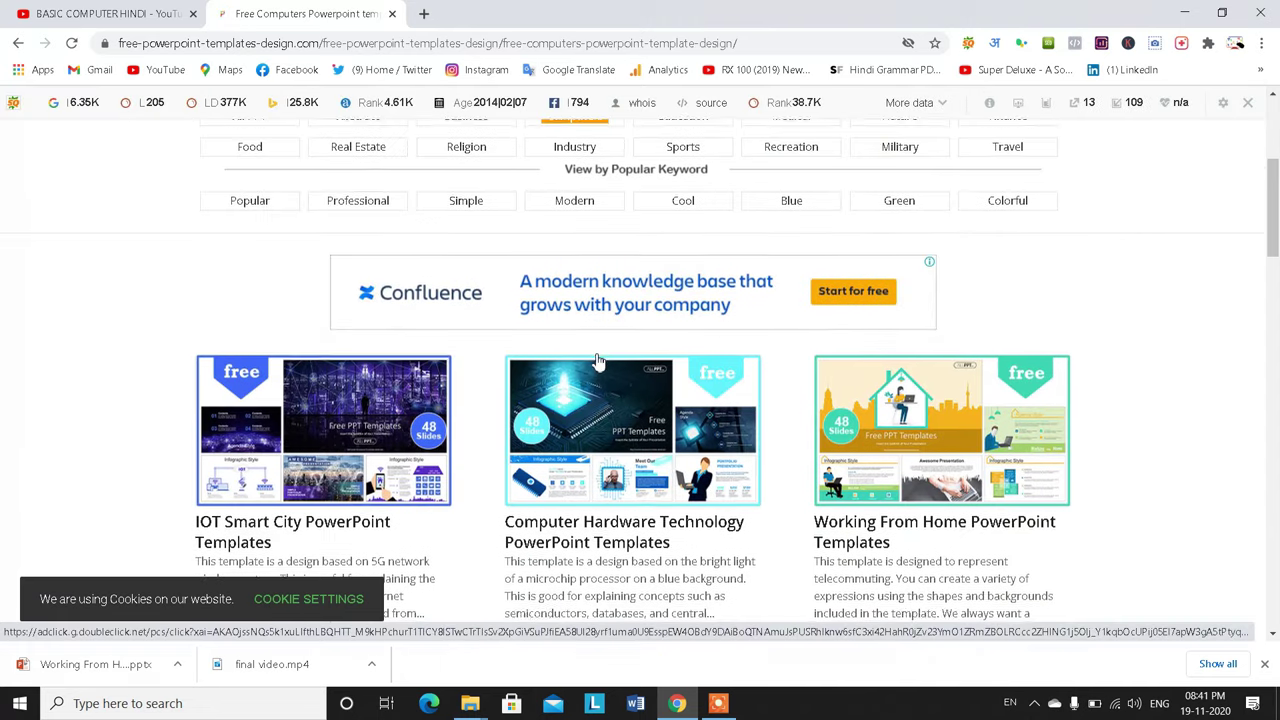
pyautogui.scroll(-2, 598, 362)
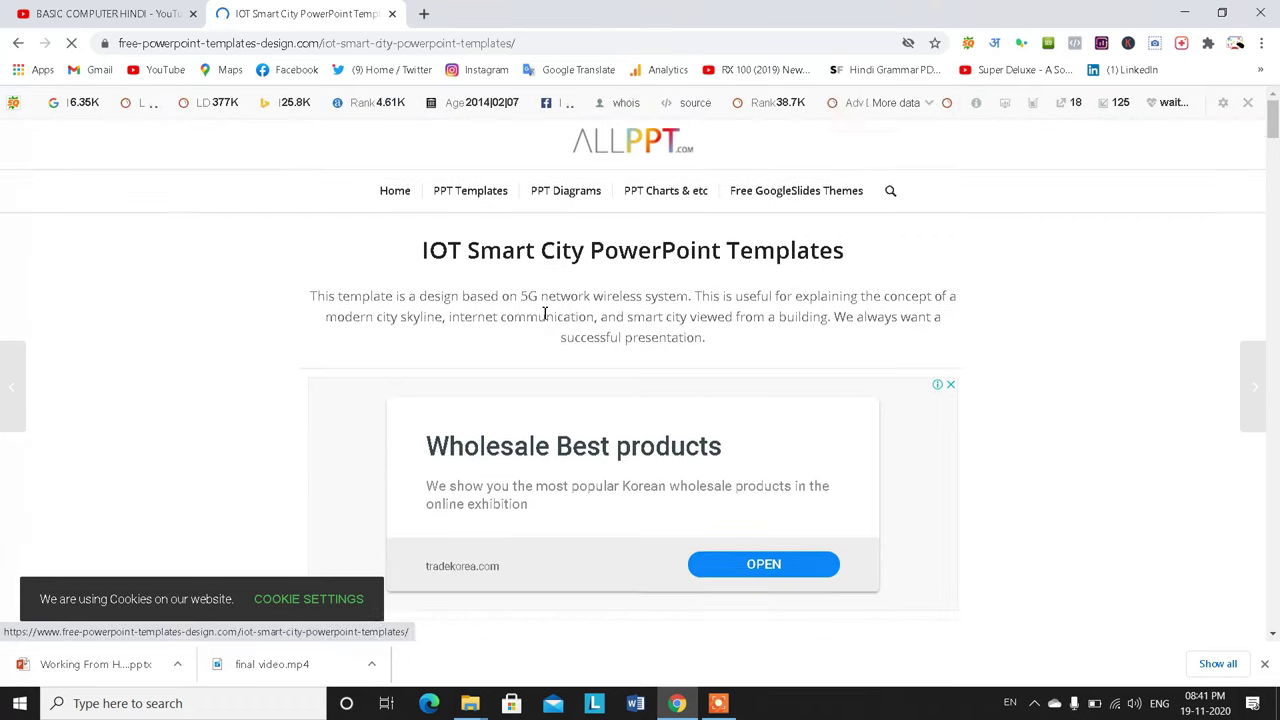
# Scroll down the IOT Smart City page and download its 2.3 MB .pptx template file
pyautogui.scroll(-2, 544, 314)
pyautogui.scroll(-2, 544, 314)
pyautogui.scroll(-2, 544, 314)
pyautogui.scroll(-2, 545, 318)
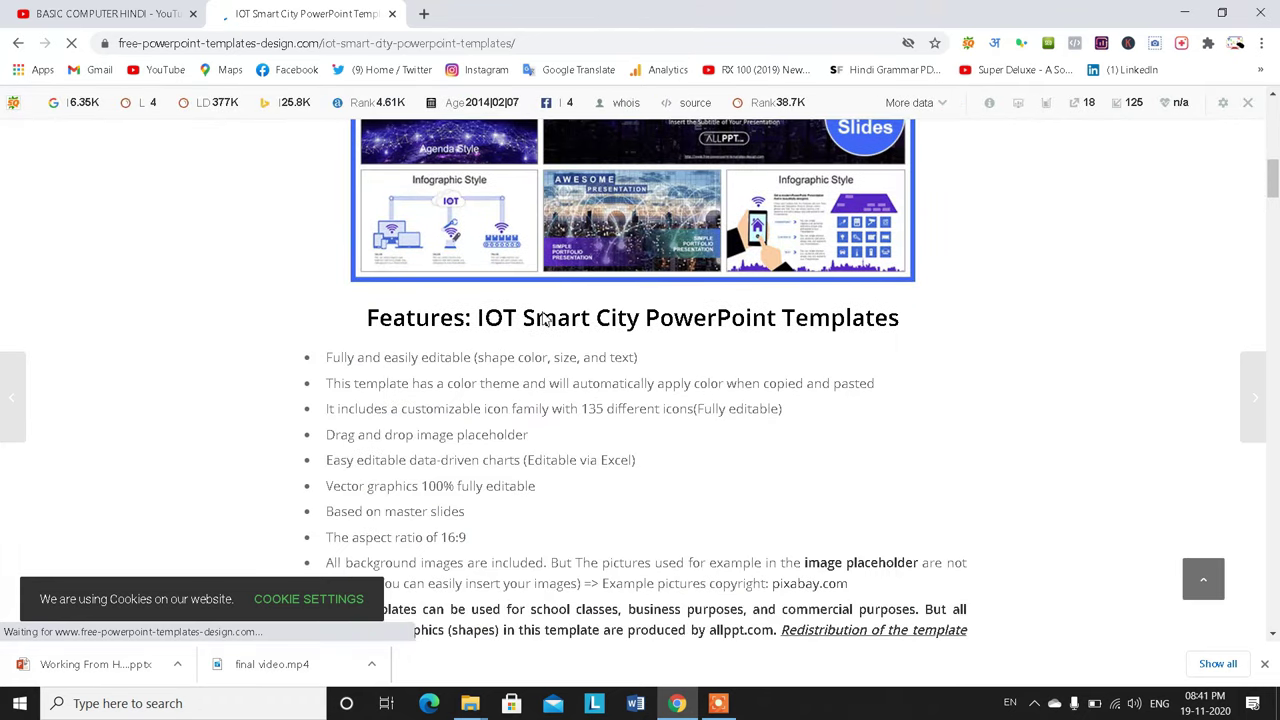
pyautogui.scroll(-3, 545, 318)
pyautogui.scroll(-2, 545, 318)
pyautogui.scroll(-3, 545, 318)
pyautogui.scroll(-2, 545, 318)
pyautogui.scroll(-2, 545, 318)
pyautogui.scroll(-3, 560, 315)
pyautogui.scroll(-3, 595, 305)
pyautogui.scroll(-3, 595, 310)
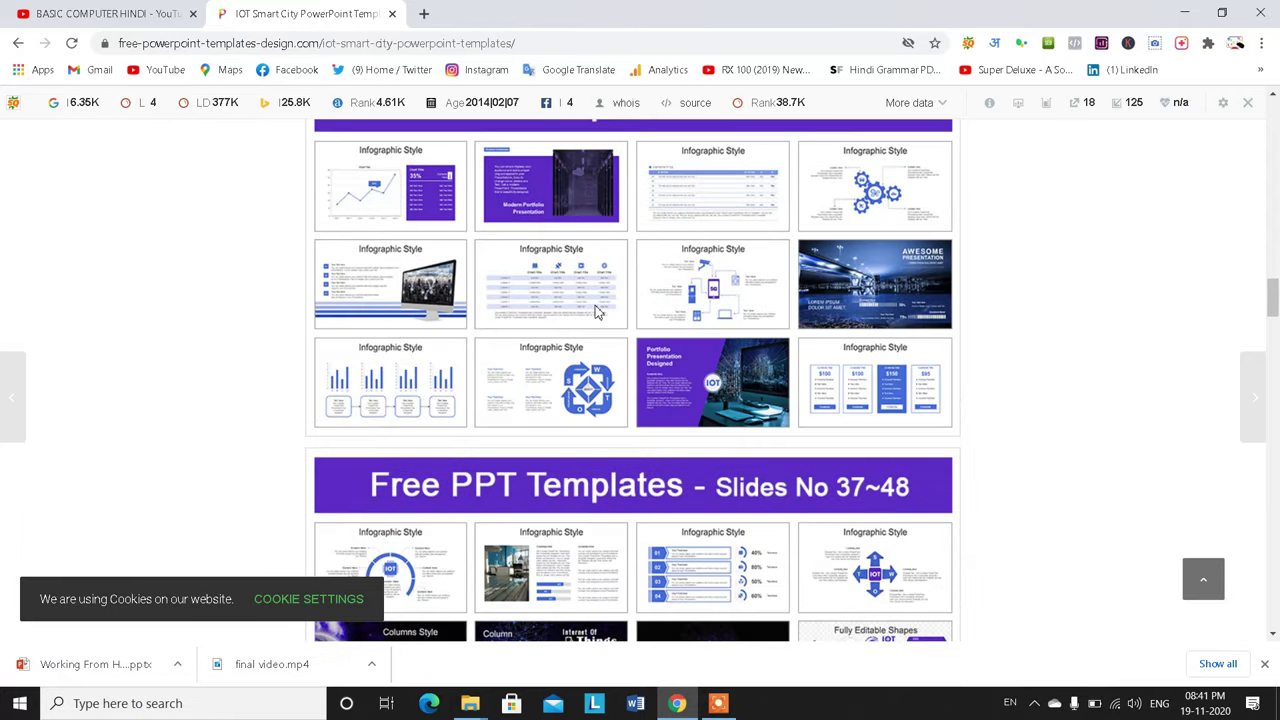
pyautogui.scroll(-5, 595, 310)
pyautogui.scroll(-2, 595, 310)
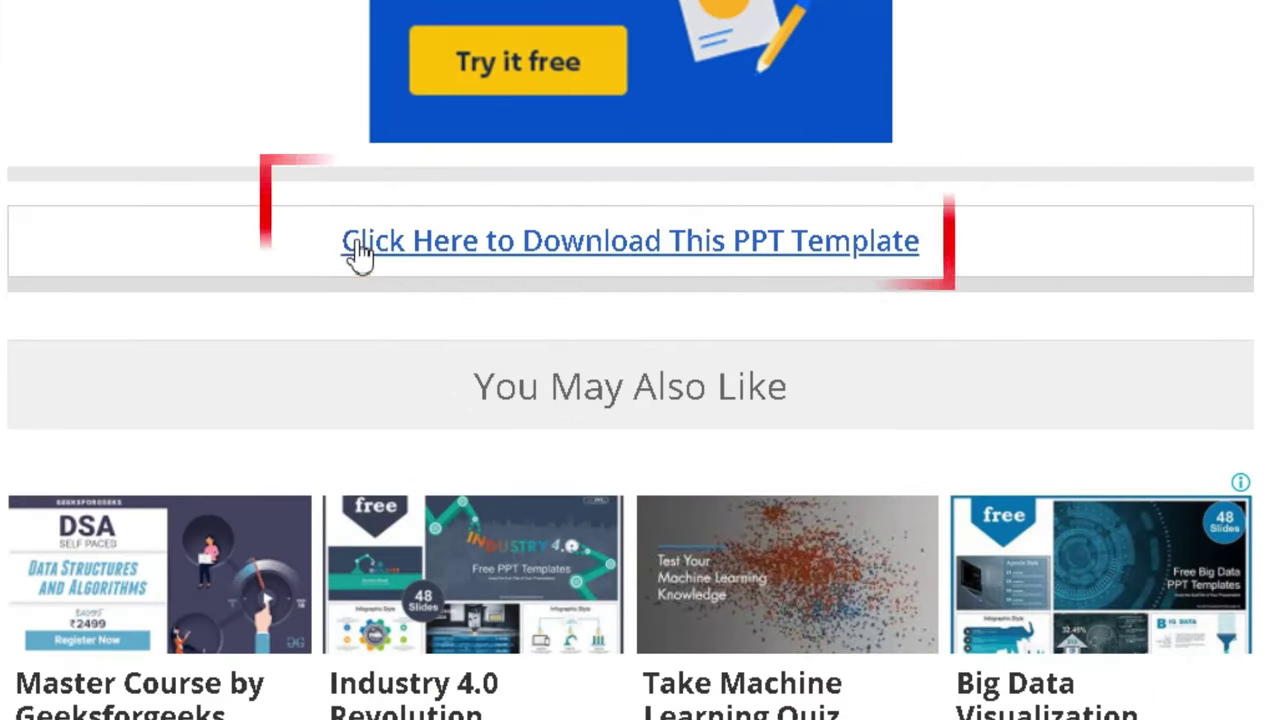
pyautogui.click(714, 252)
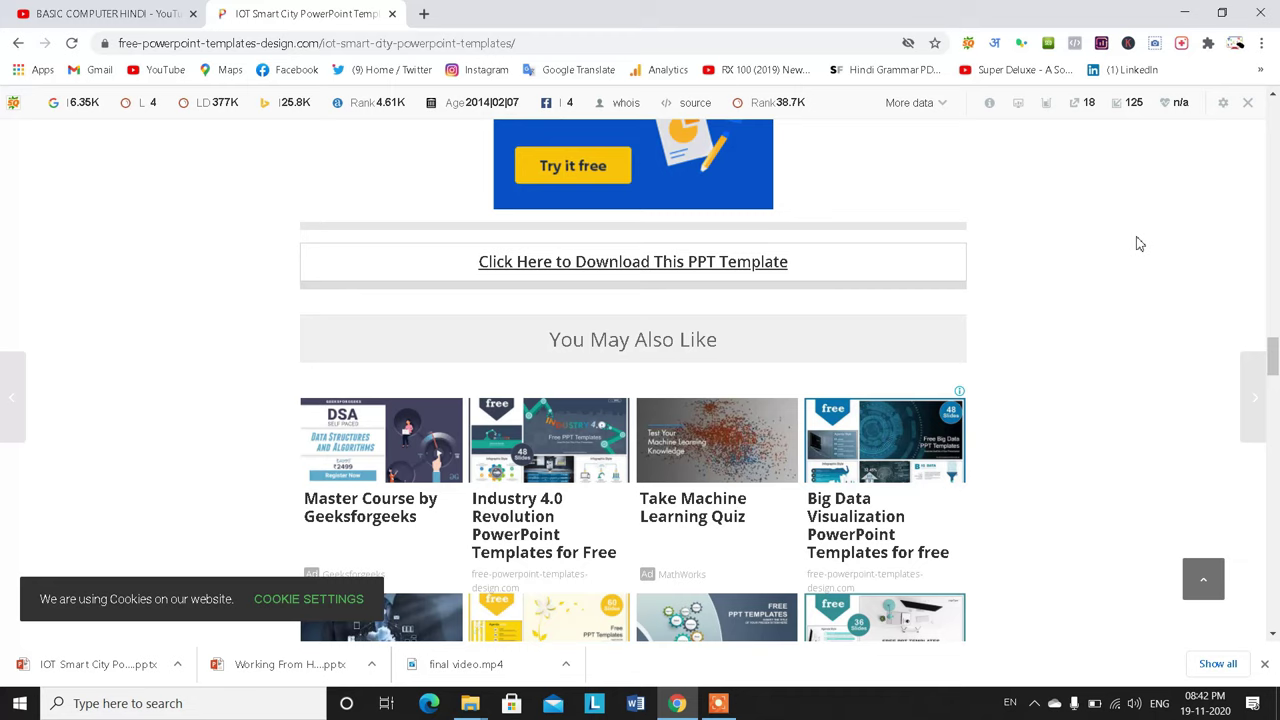
# Minimize Chrome, open IOT Smart City PowerPoint Templates from Downloads, and maximize the Explorer window
pyautogui.click(1188, 16)
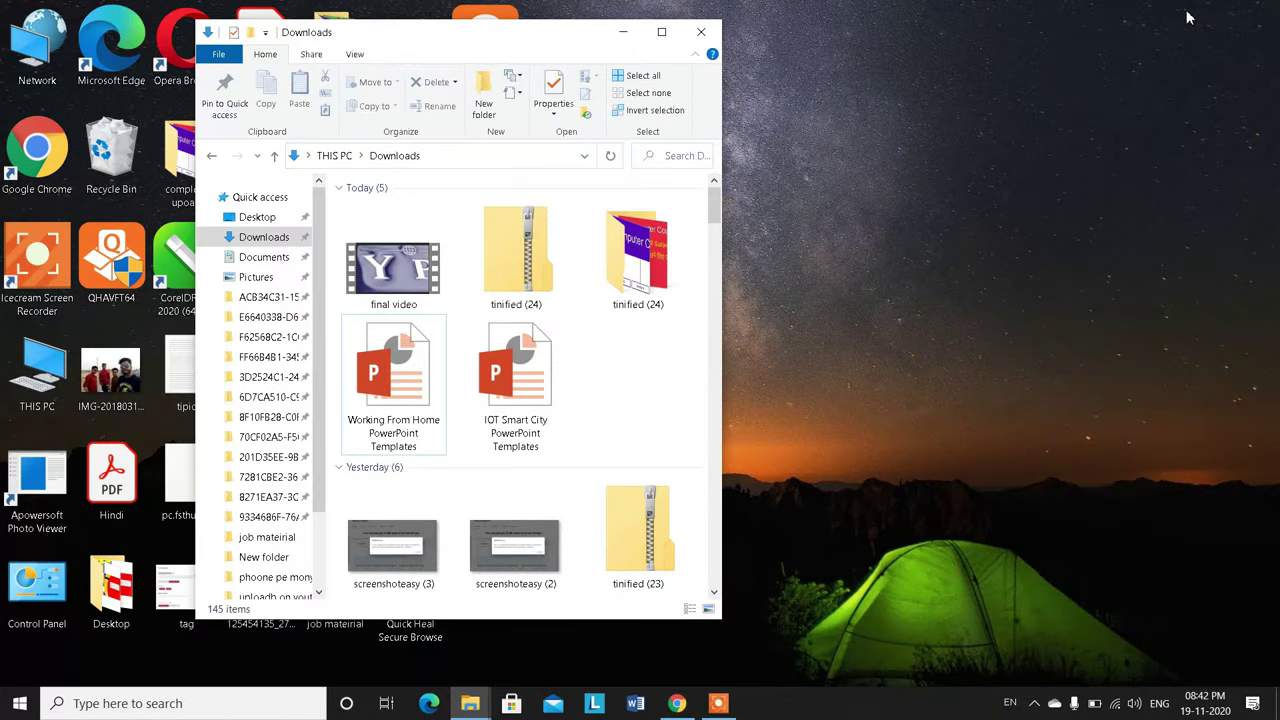
pyautogui.click(362, 448)
pyautogui.doubleClick(519, 412)
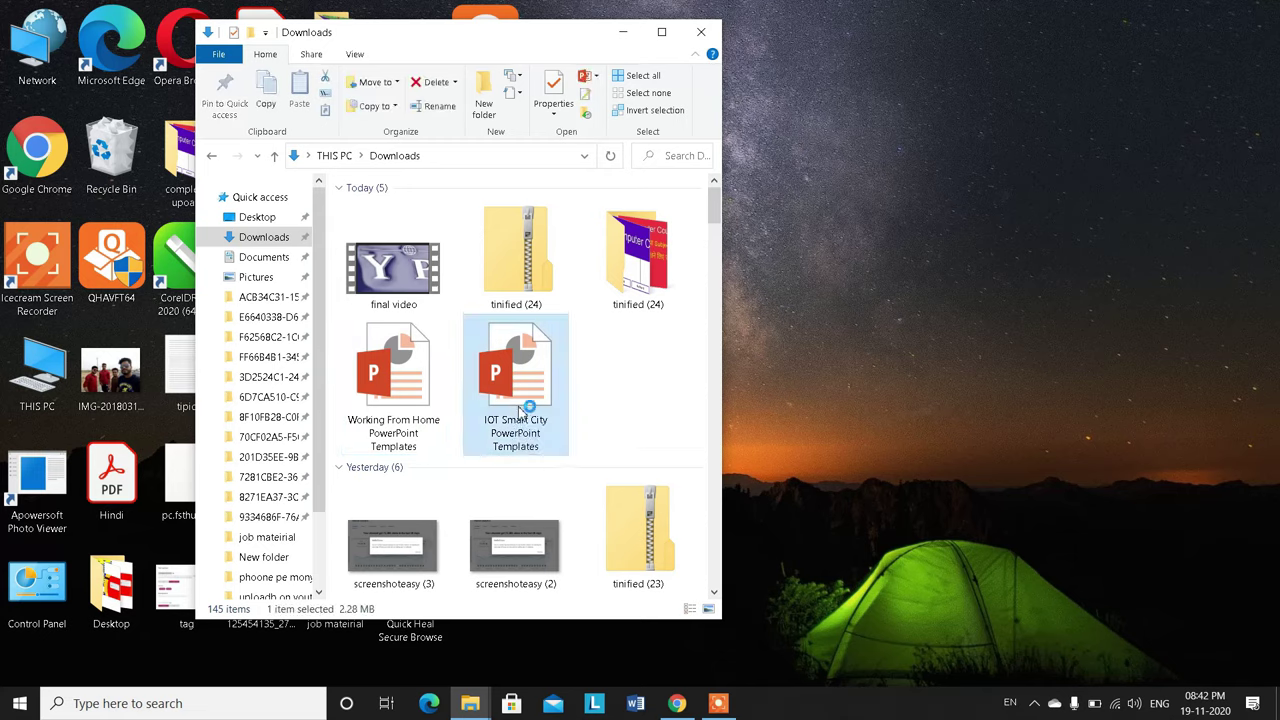
pyautogui.click(666, 33)
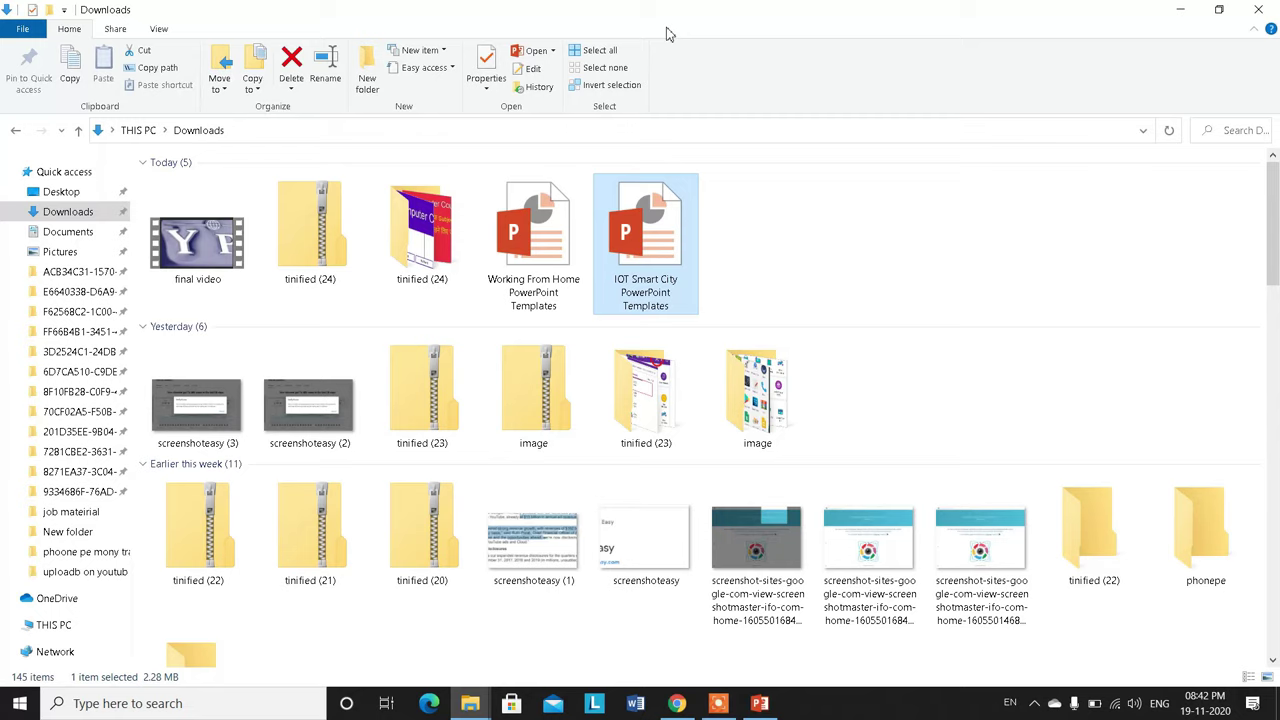
# Bring the 48-slide IOT Smart City deck forward, enable editing and dismiss the activation prompts
pyautogui.click(772, 698)
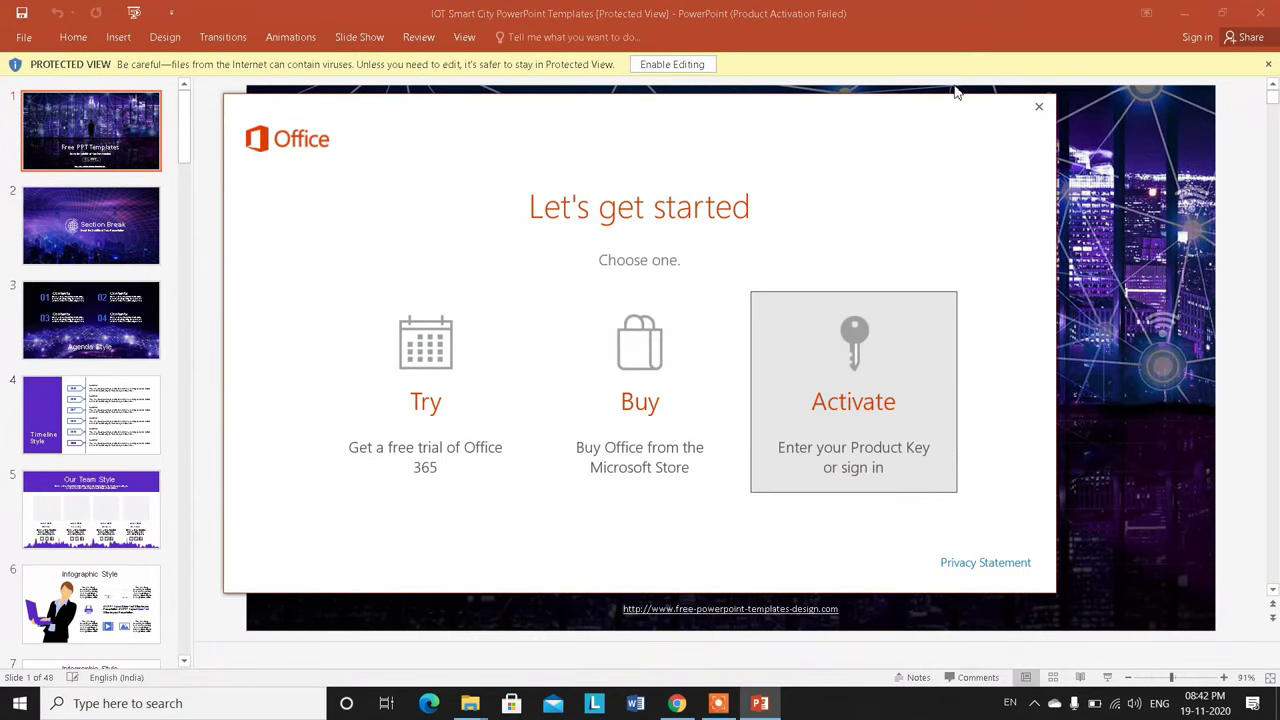
pyautogui.click(1038, 106)
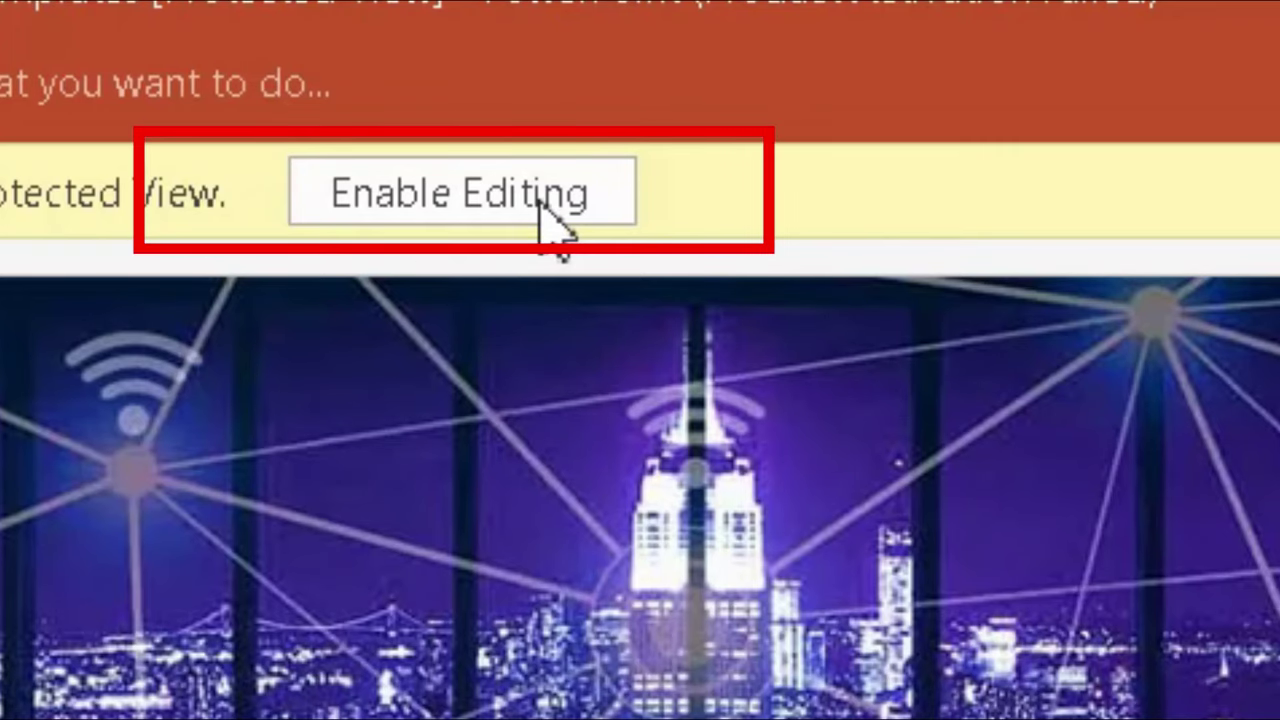
pyautogui.click(543, 205)
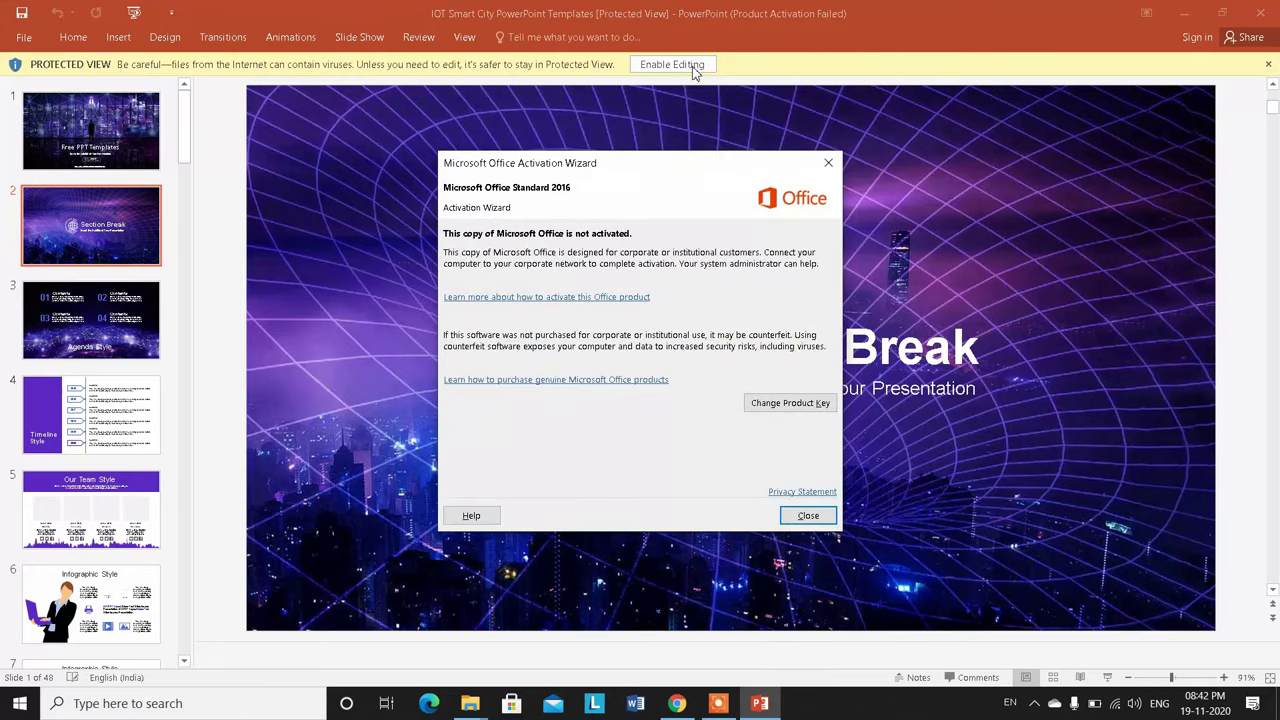
pyautogui.click(810, 516)
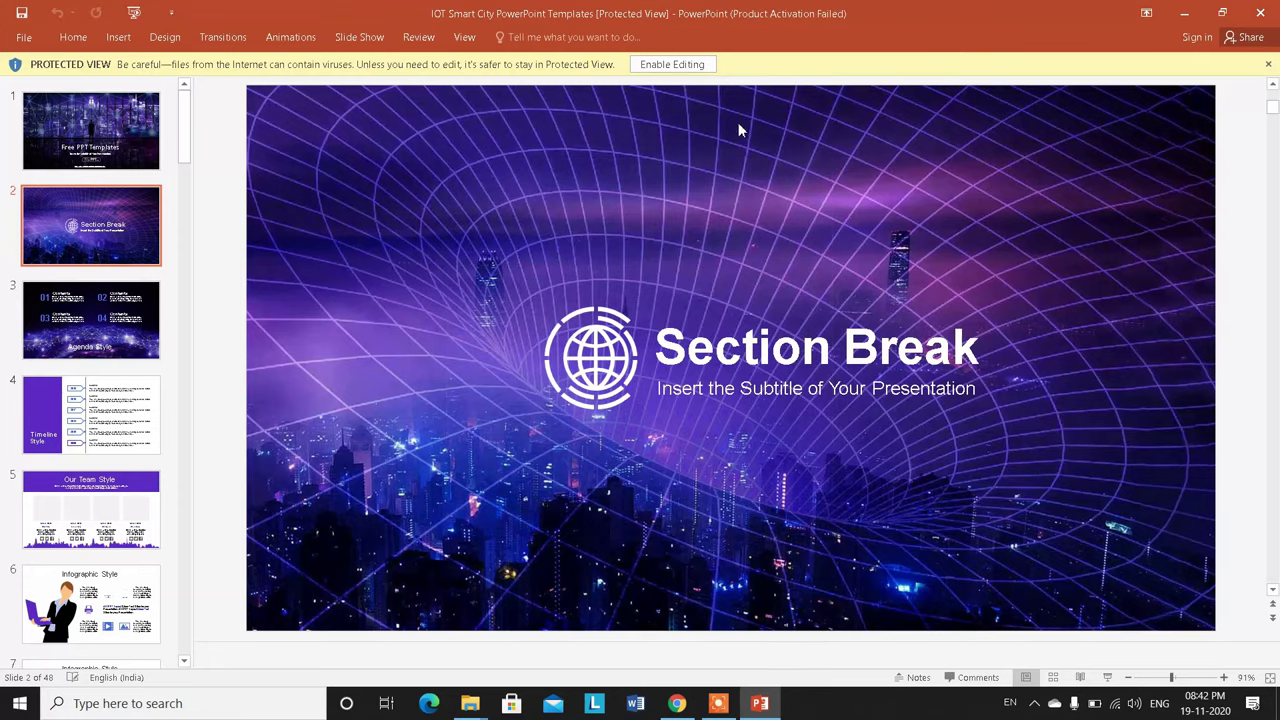
# Replace the Section Break title on the title slide with 'my ppt'
pyautogui.click(661, 63)
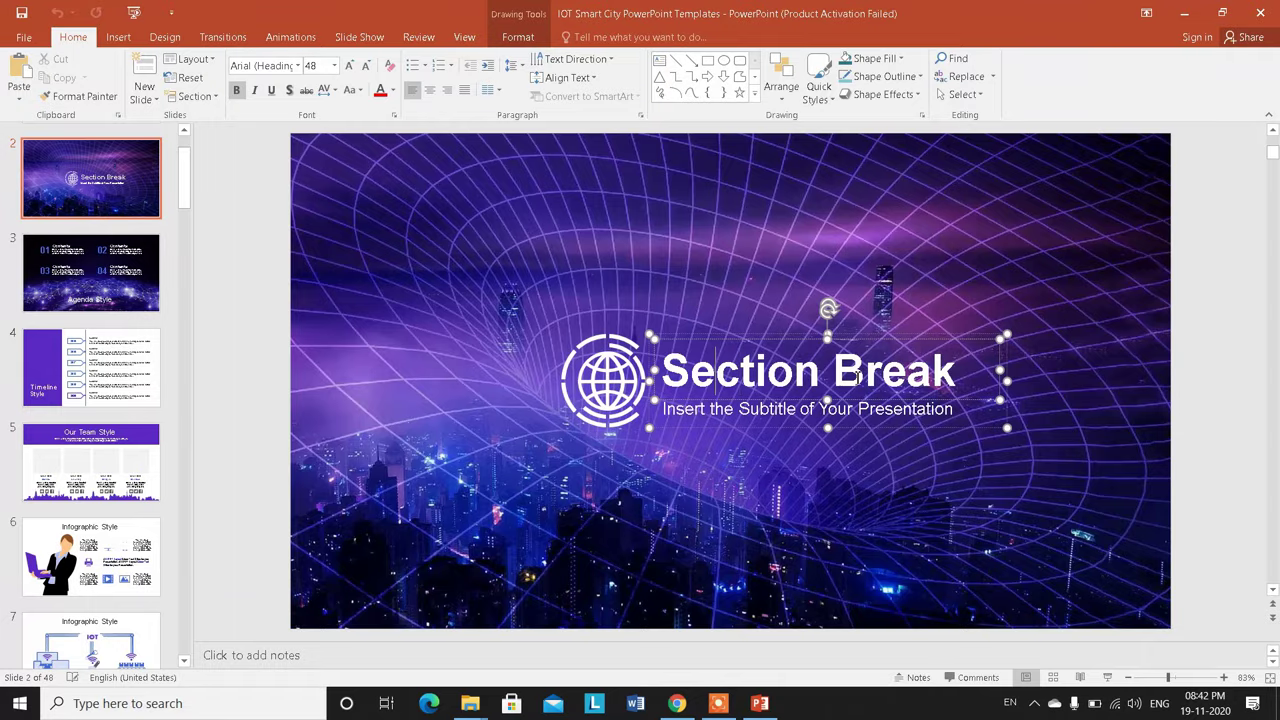
pyautogui.press('BackSpace')
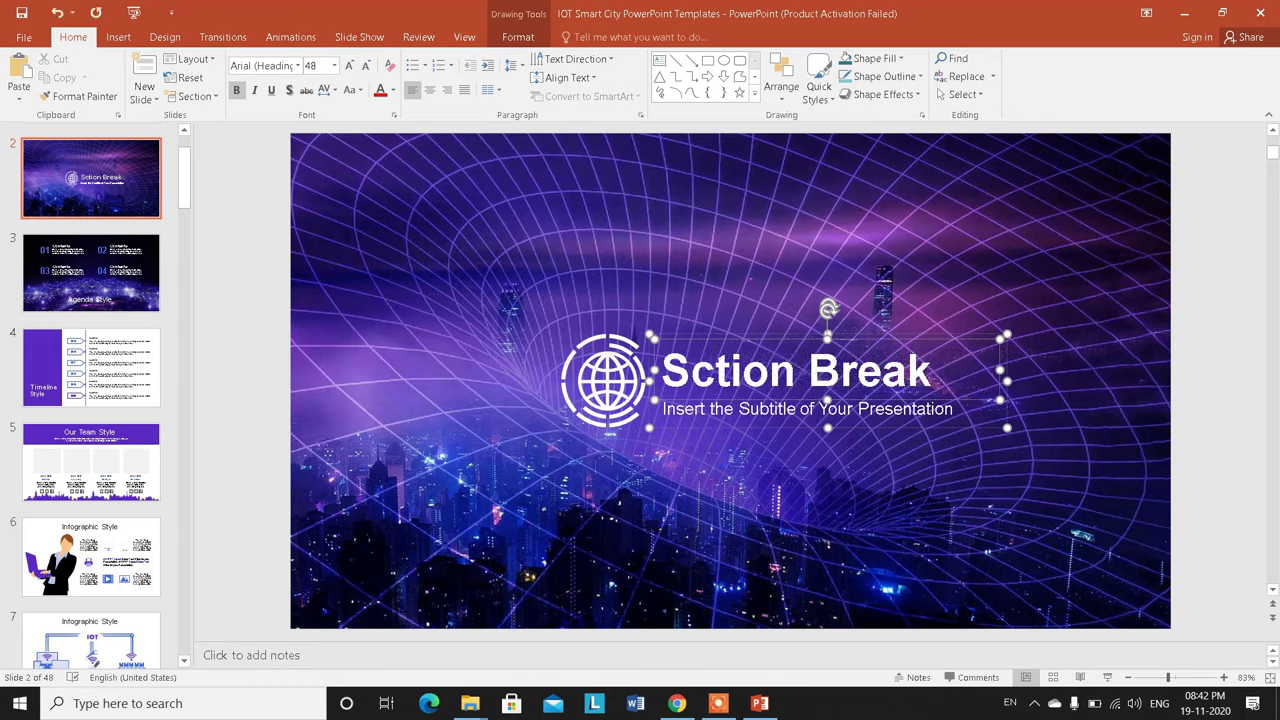
pyautogui.write('-')
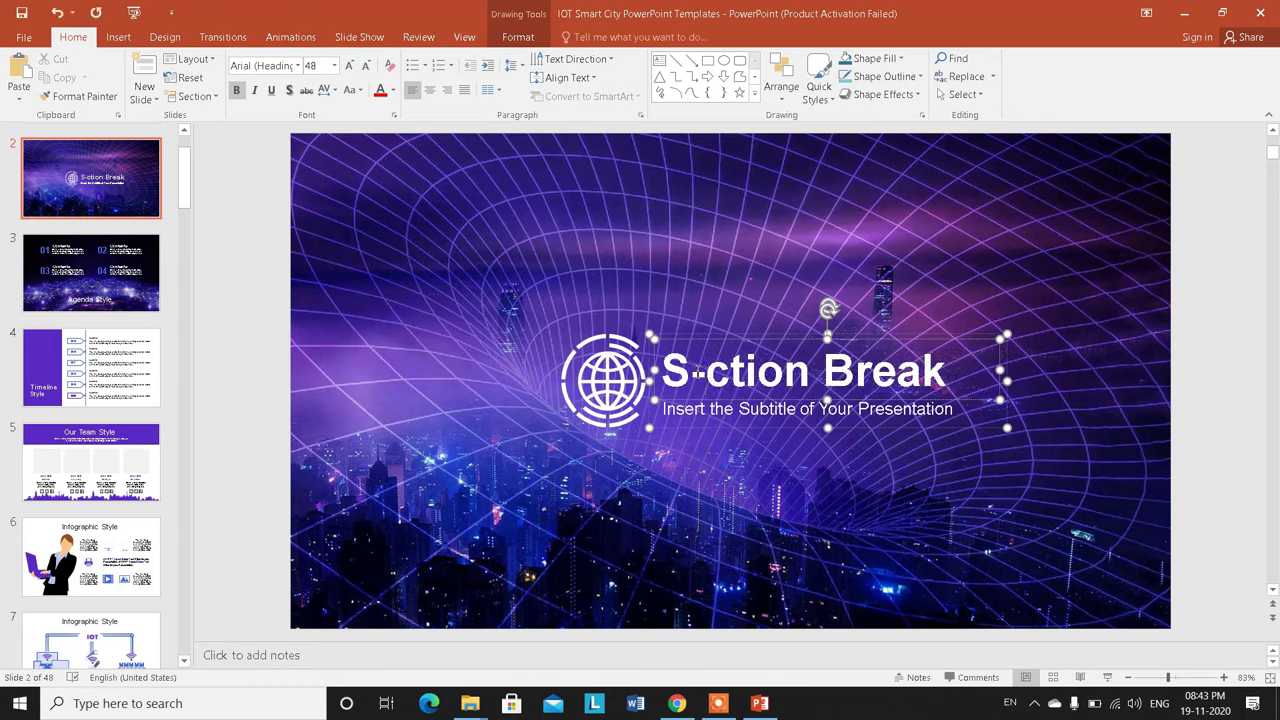
pyautogui.moveTo(662, 372); pyautogui.dragTo(902, 382)
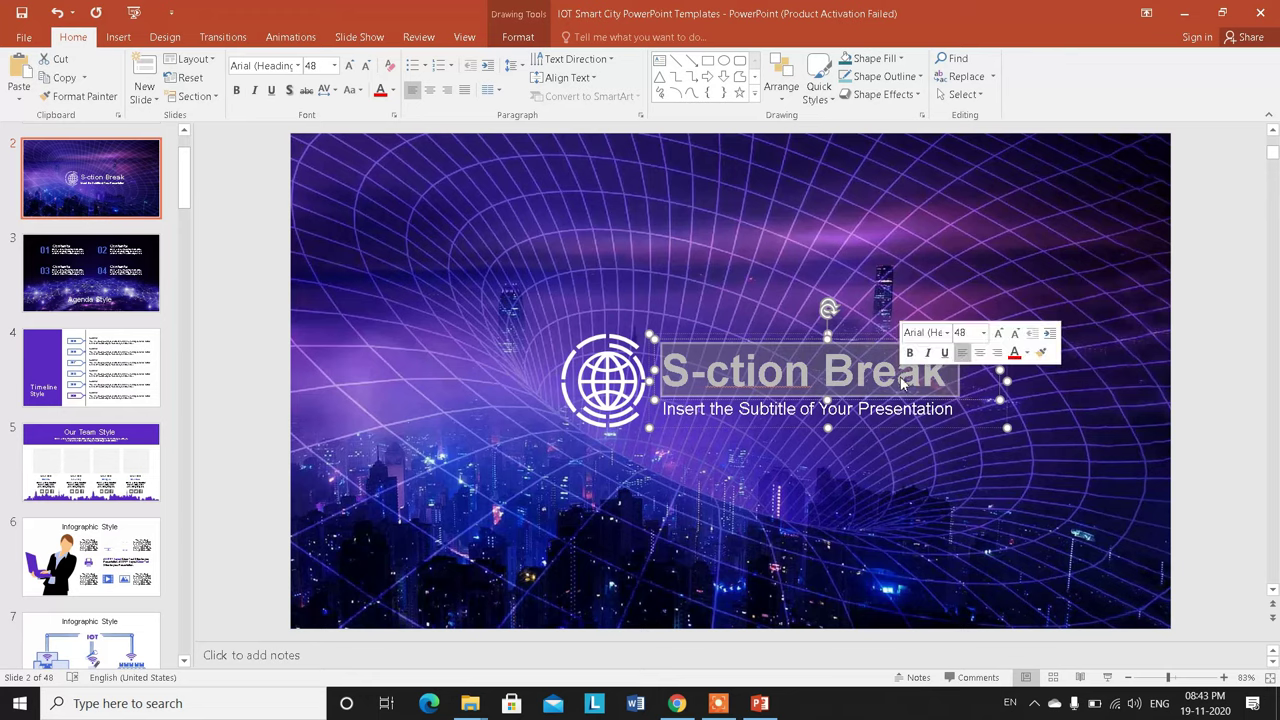
pyautogui.write('my')
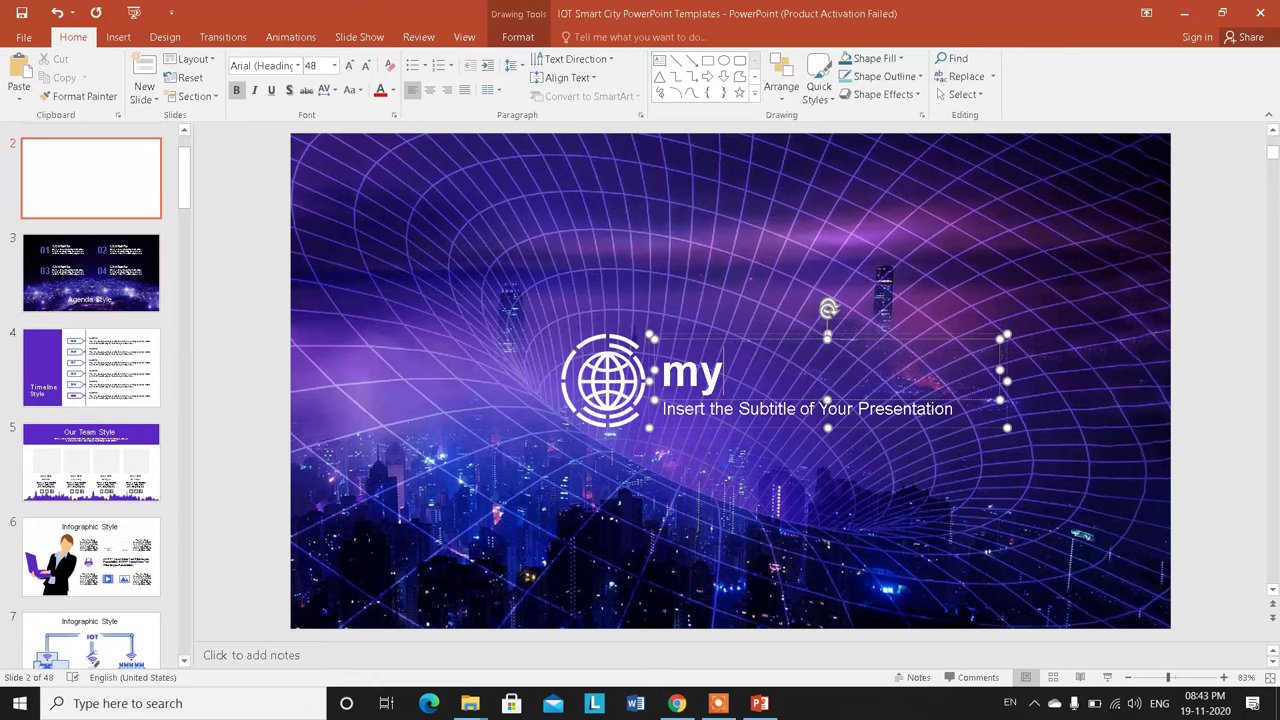
pyautogui.write(' ppt')
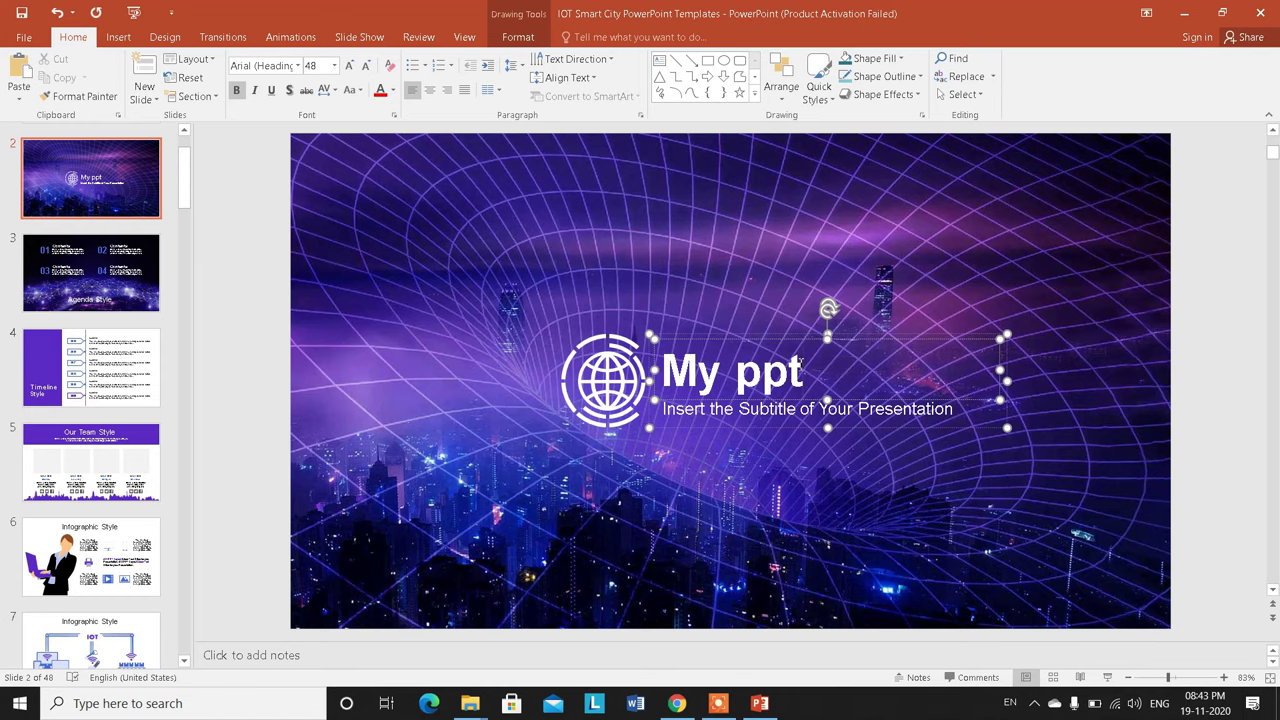
# Move the My ppt title left and the globe icon up so they sit together
pyautogui.moveTo(814, 372)
pyautogui.mouseDown()
pyautogui.moveTo(763, 370)
pyautogui.moveTo(818, 372)
pyautogui.mouseUp()
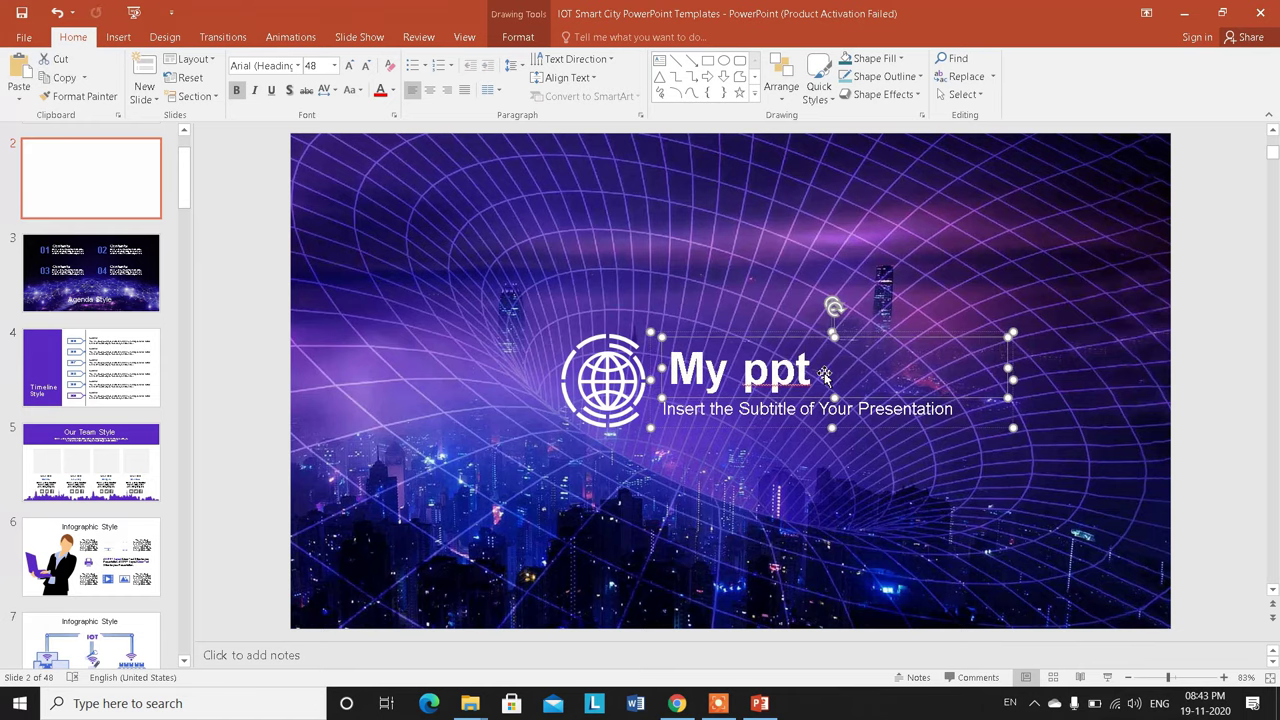
pyautogui.click(297, 65)
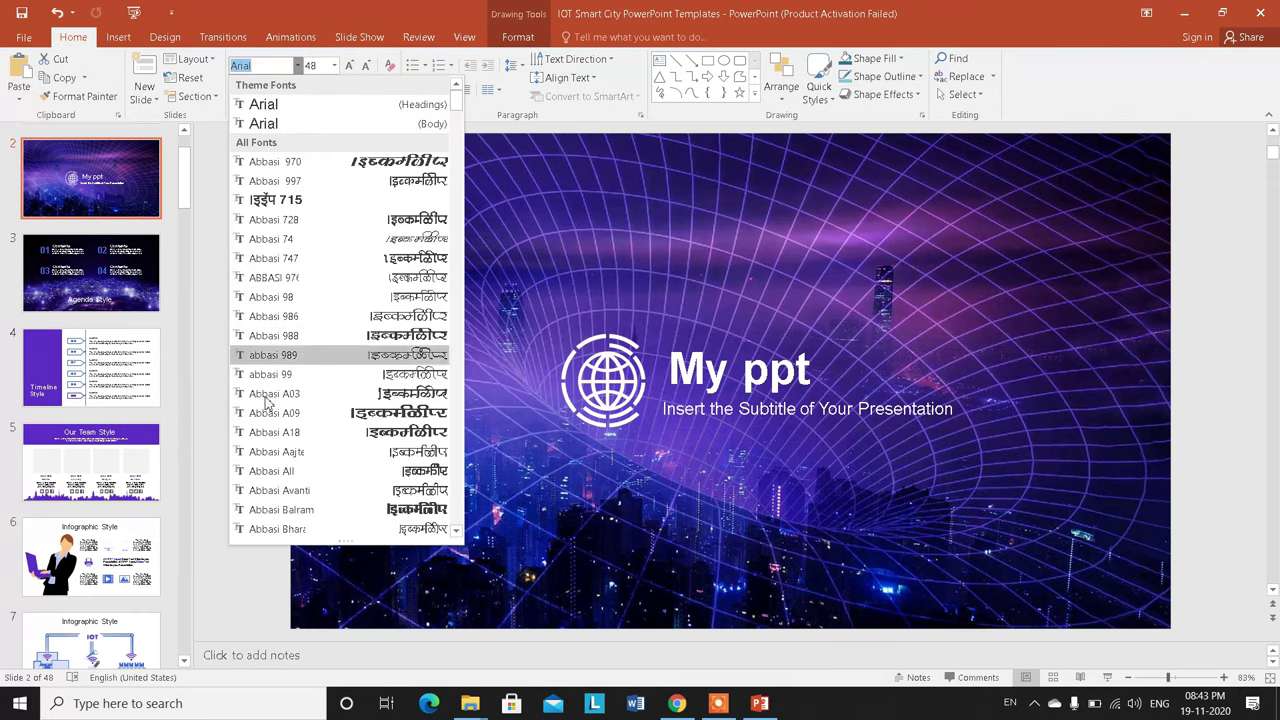
pyautogui.click(801, 410)
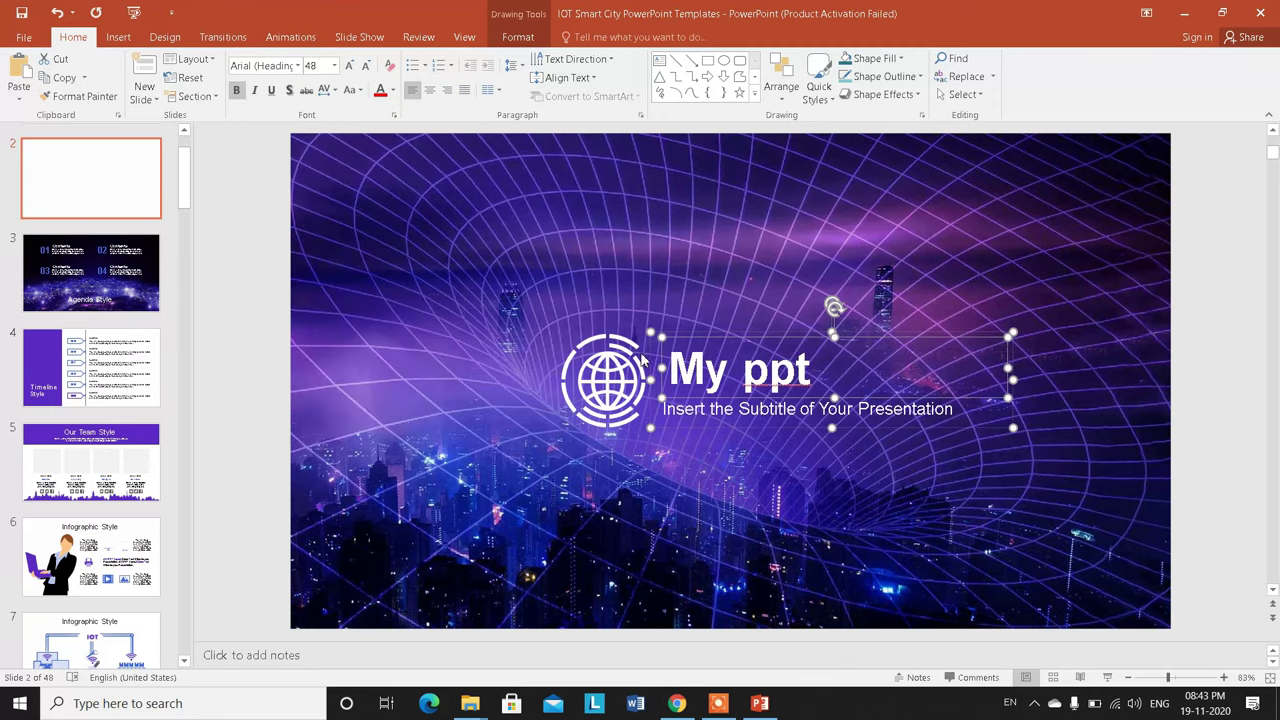
pyautogui.click(829, 412)
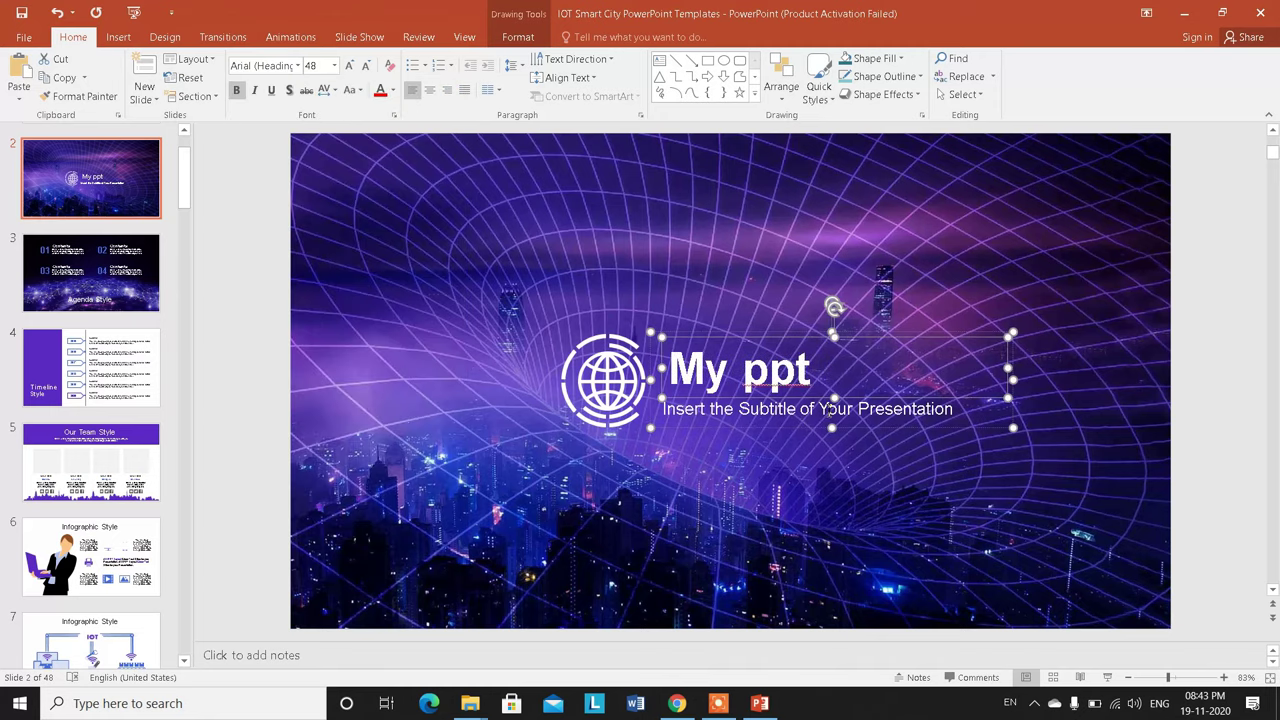
pyautogui.click(619, 376)
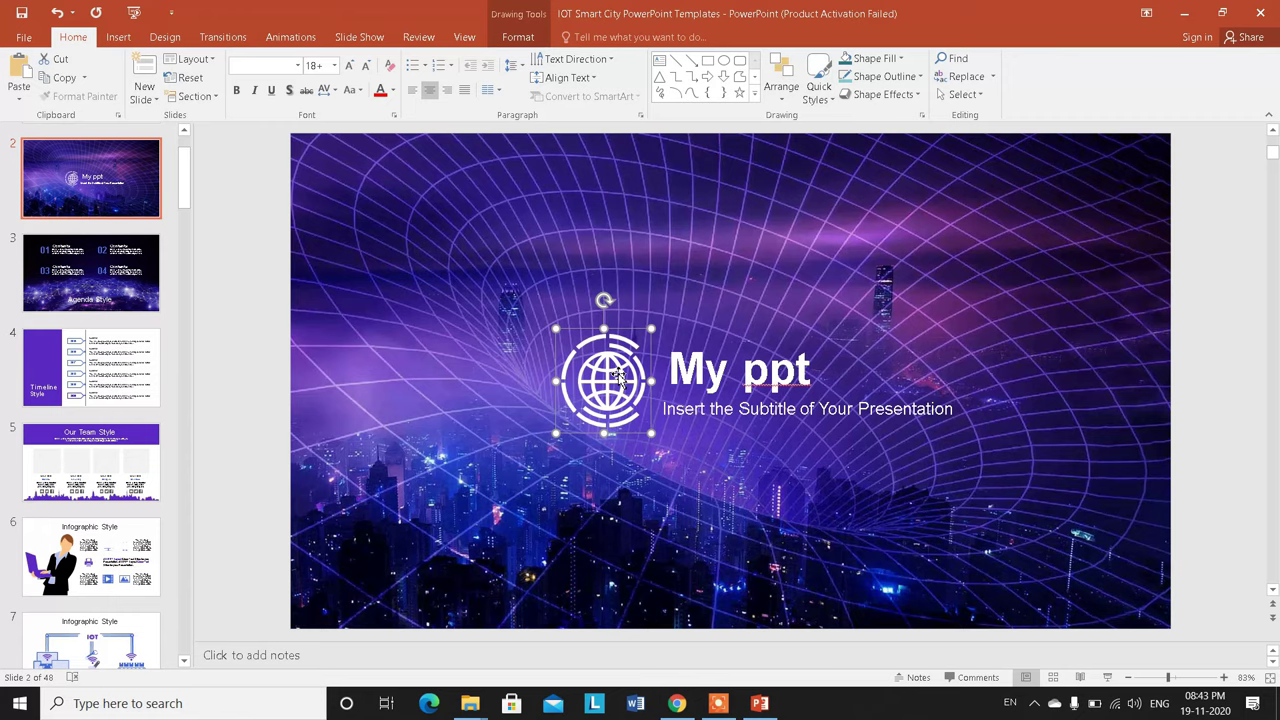
pyautogui.moveTo(619, 376); pyautogui.dragTo(618, 375)
# On the Agenda Style slide, inspect the 01 and 02 Contents blocks and headings
pyautogui.click(106, 268)
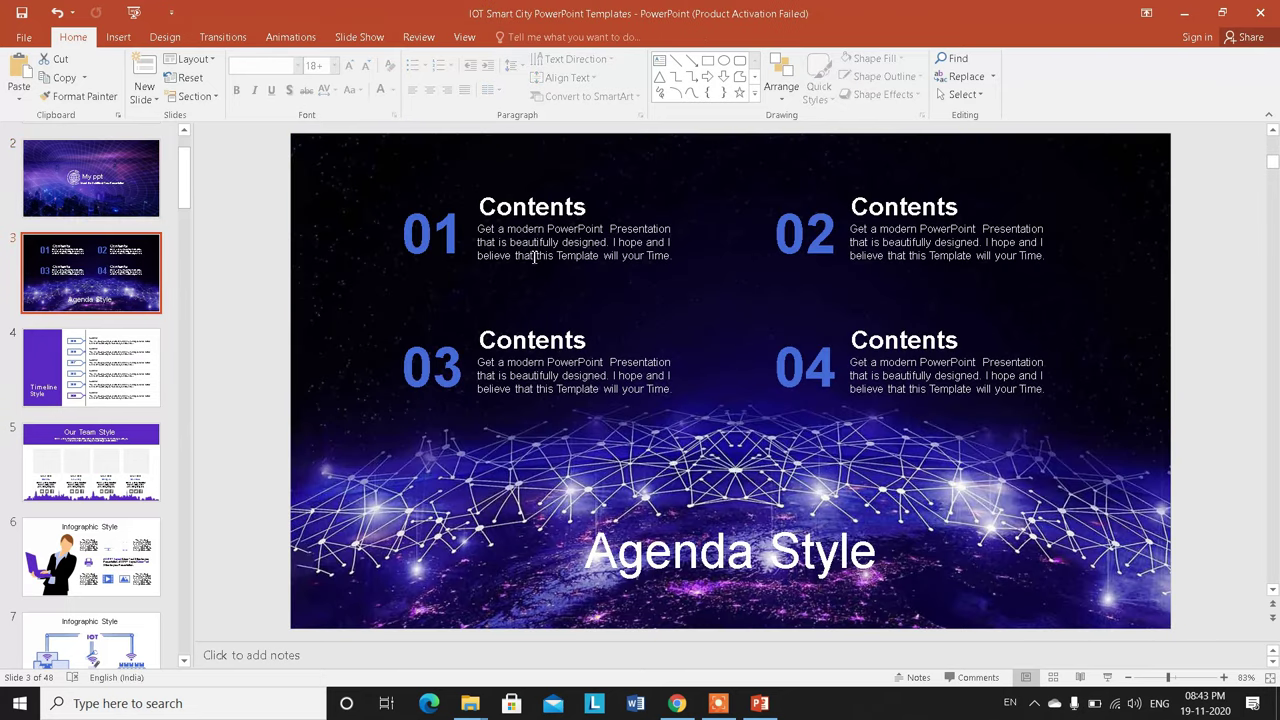
pyautogui.click(535, 250)
pyautogui.click(1000, 254)
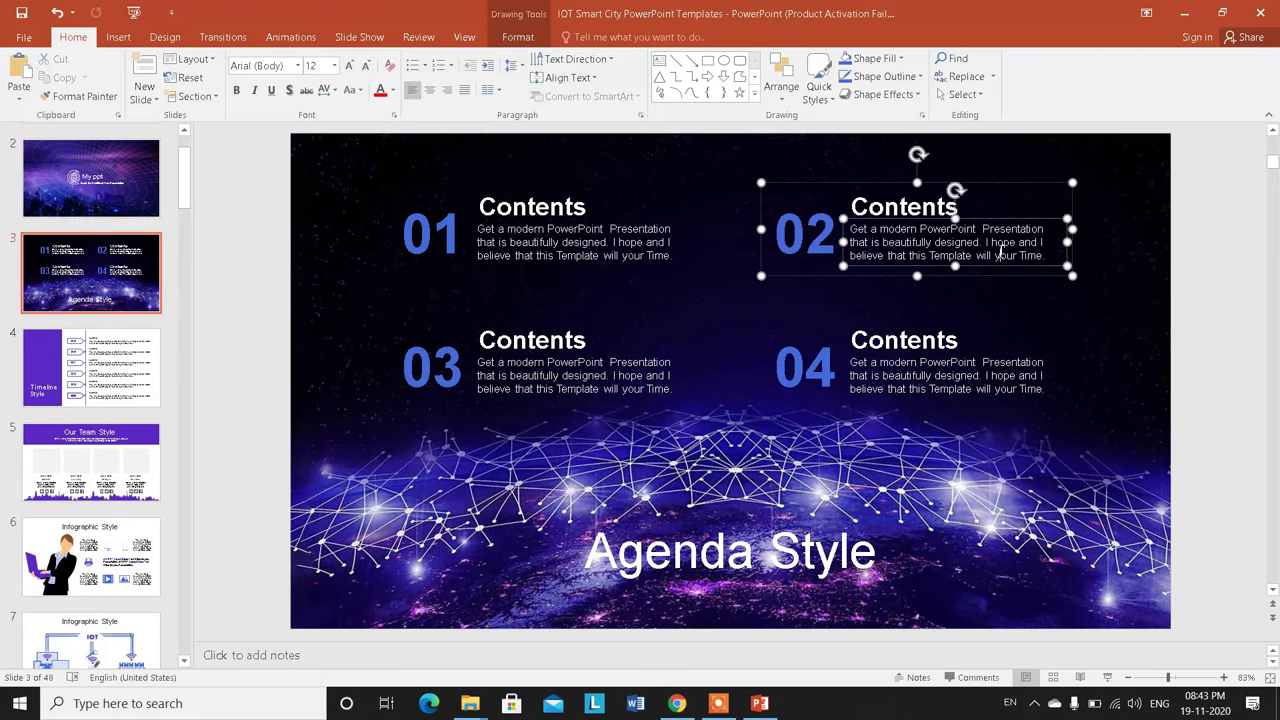
pyautogui.click(516, 212)
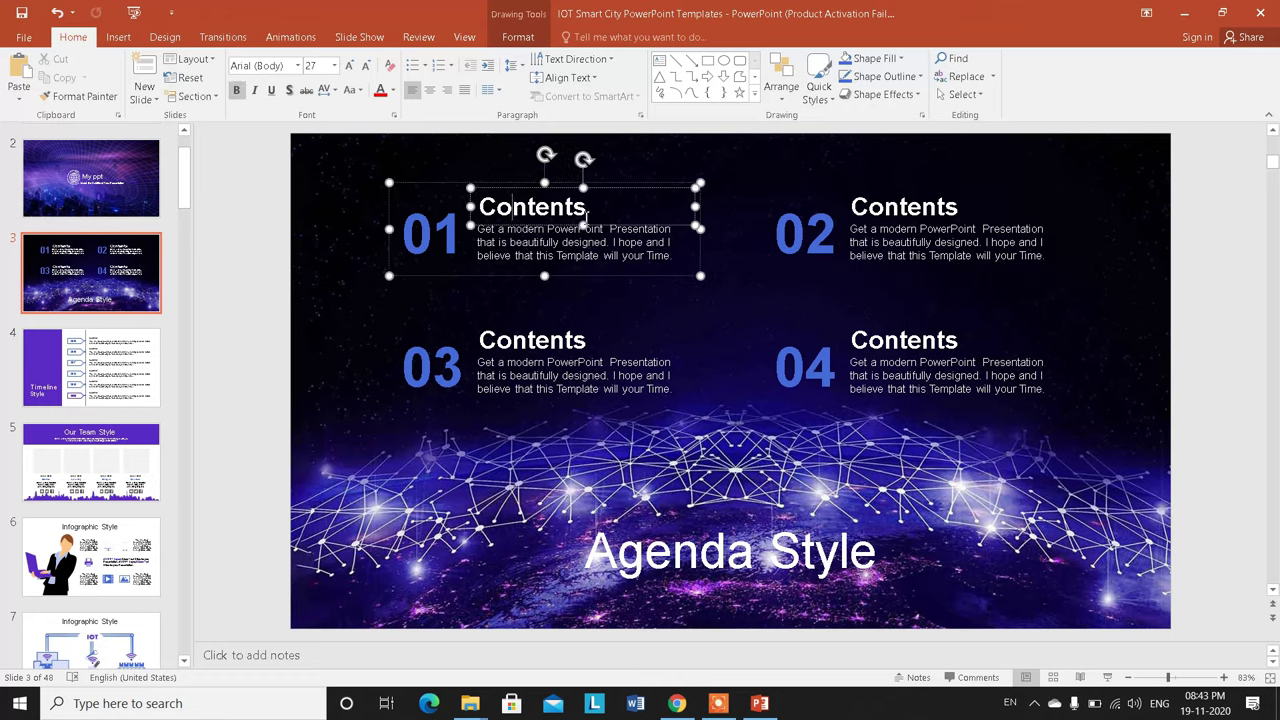
pyautogui.click(607, 230)
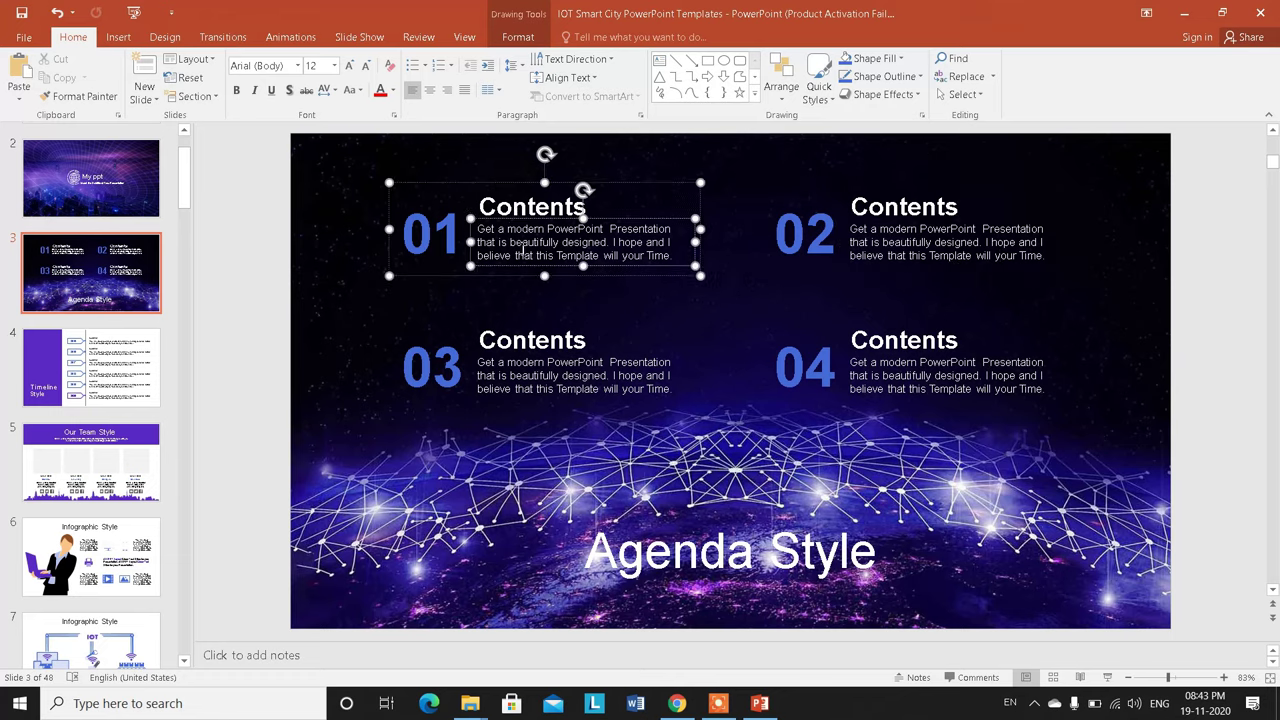
pyautogui.click(895, 248)
pyautogui.click(876, 205)
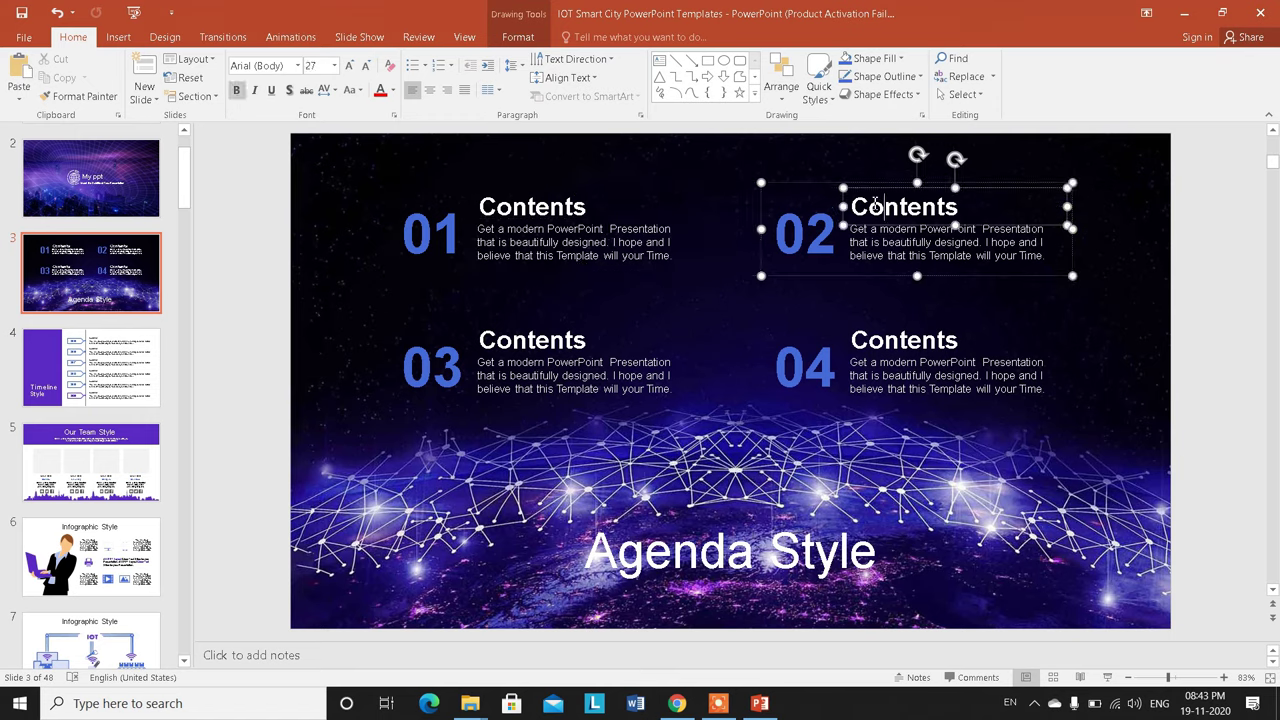
# Inspect the 03 and 04 Contents blocks, then move to slide 4, Timeline Style
pyautogui.click(533, 352)
pyautogui.click(553, 376)
pyautogui.click(522, 330)
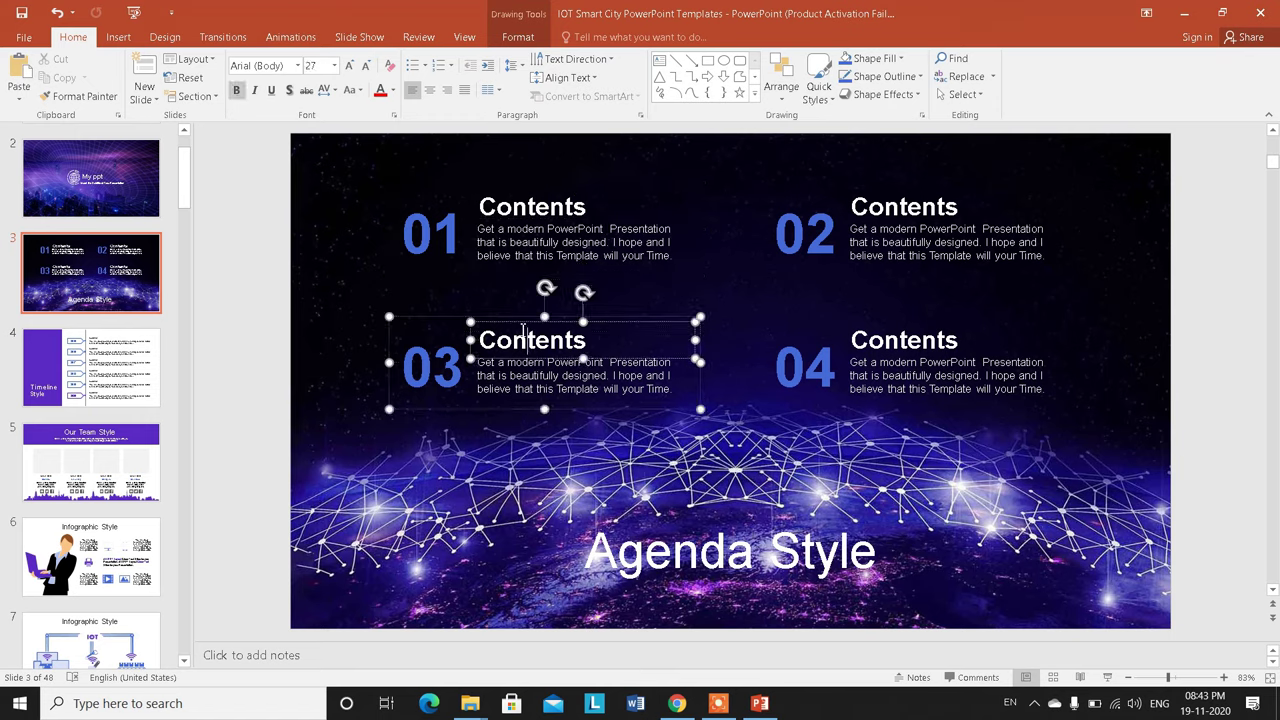
pyautogui.click(913, 330)
pyautogui.click(913, 330)
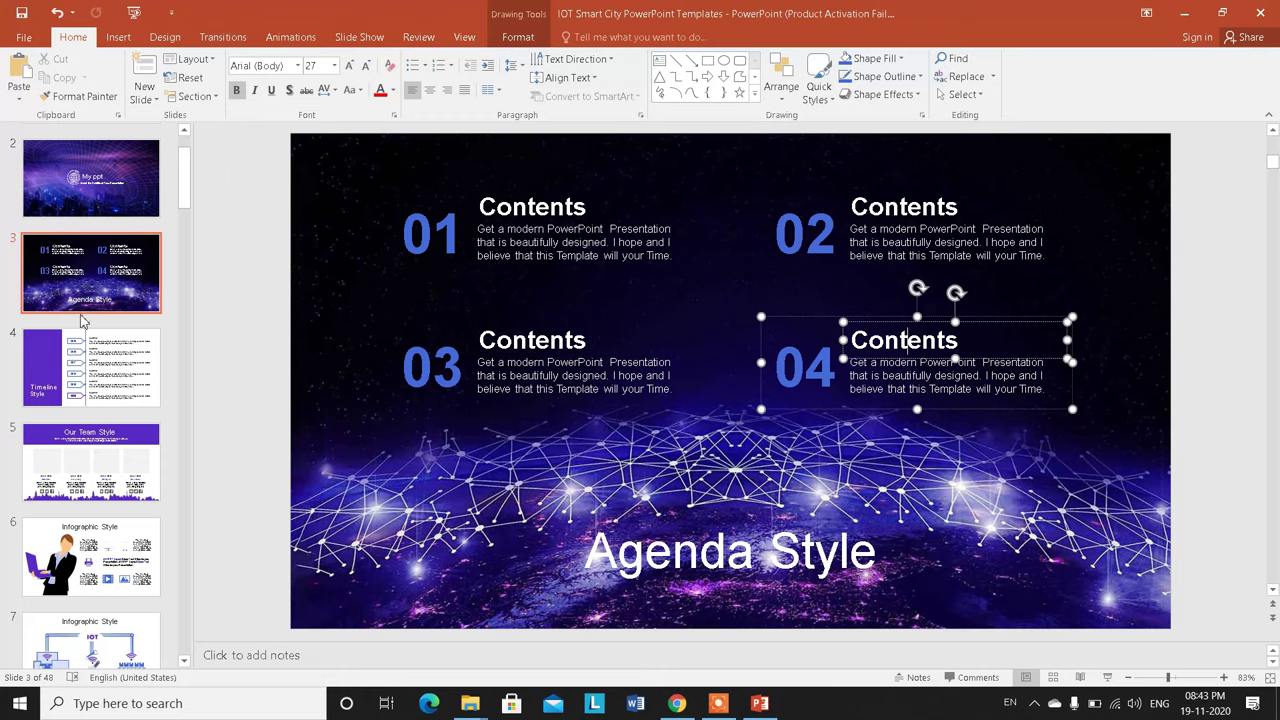
pyautogui.click(101, 388)
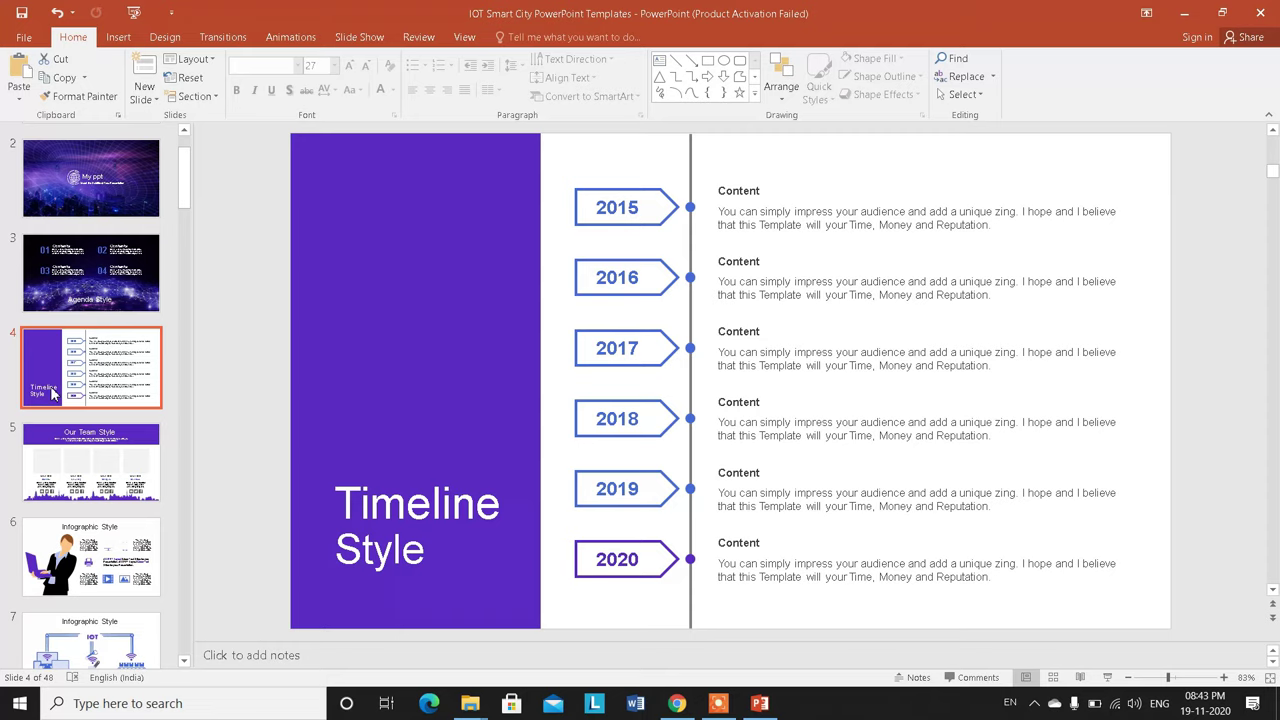
# Look over the 2015, 2016 and 2019 timeline year boxes, then go to slide 5
pyautogui.click(640, 207)
pyautogui.click(628, 278)
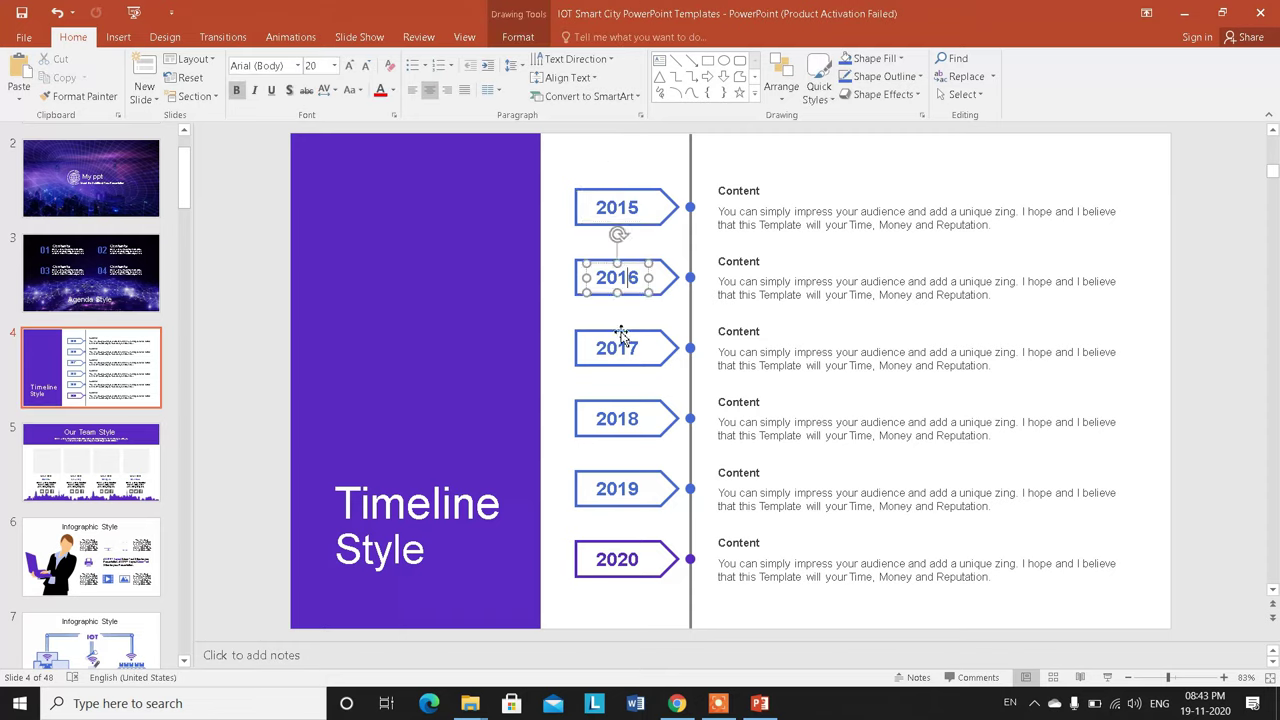
pyautogui.click(620, 385)
pyautogui.click(617, 498)
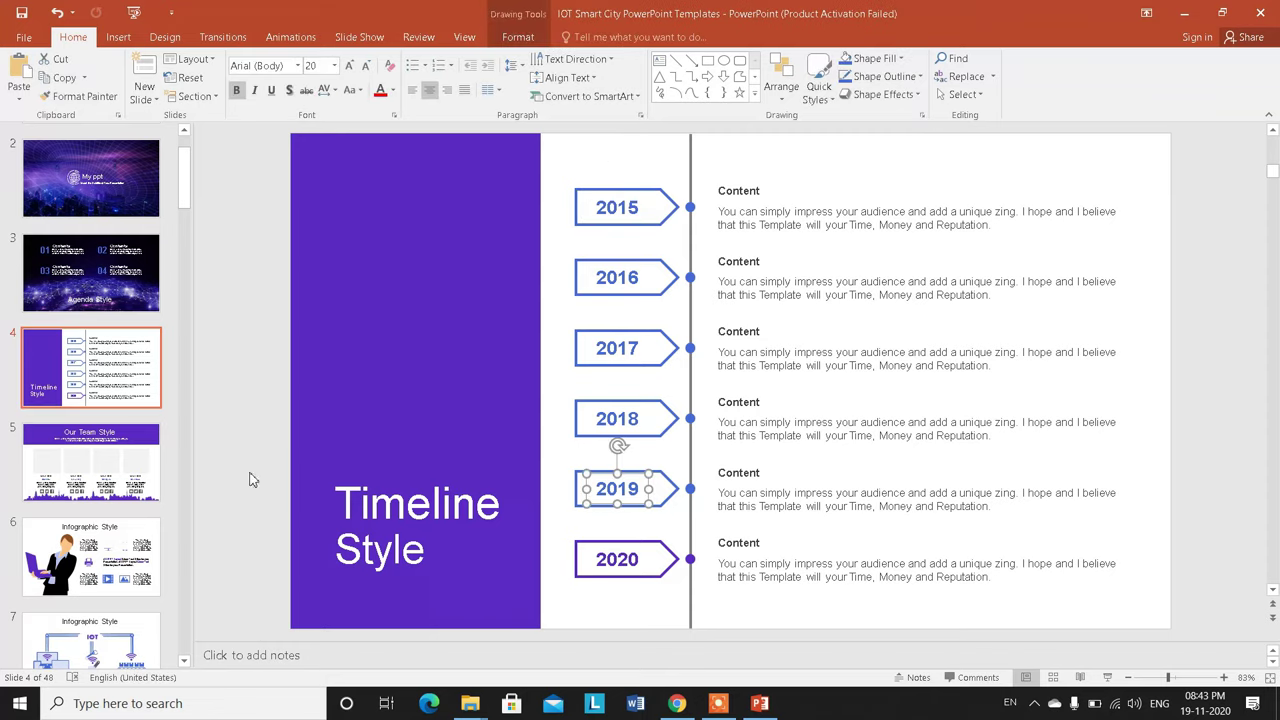
pyautogui.scroll(-2, 160, 430)
pyautogui.click(103, 390)
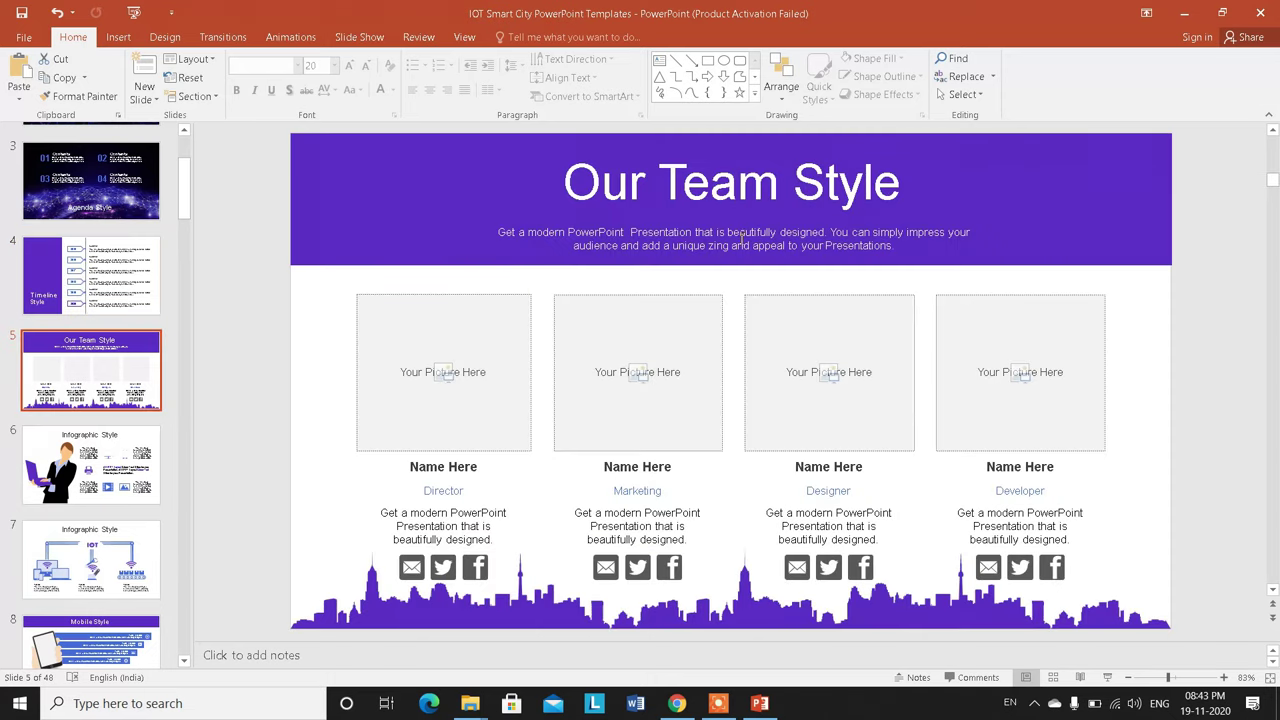
# Select each of the four team picture placeholders on the Our Team Style slide
pyautogui.click(441, 420)
pyautogui.click(711, 392)
pyautogui.click(863, 416)
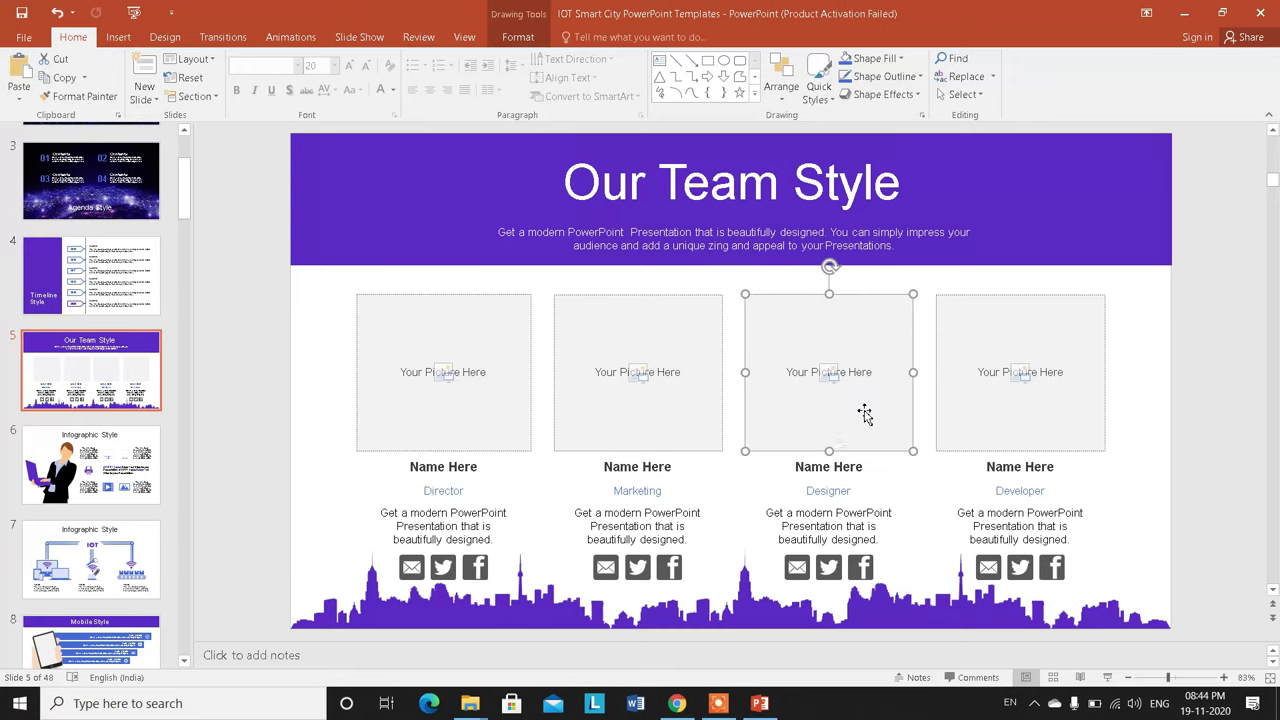
pyautogui.click(1060, 425)
# Browse the infographic slides 6 through 8, then return to slide 1
pyautogui.click(84, 470)
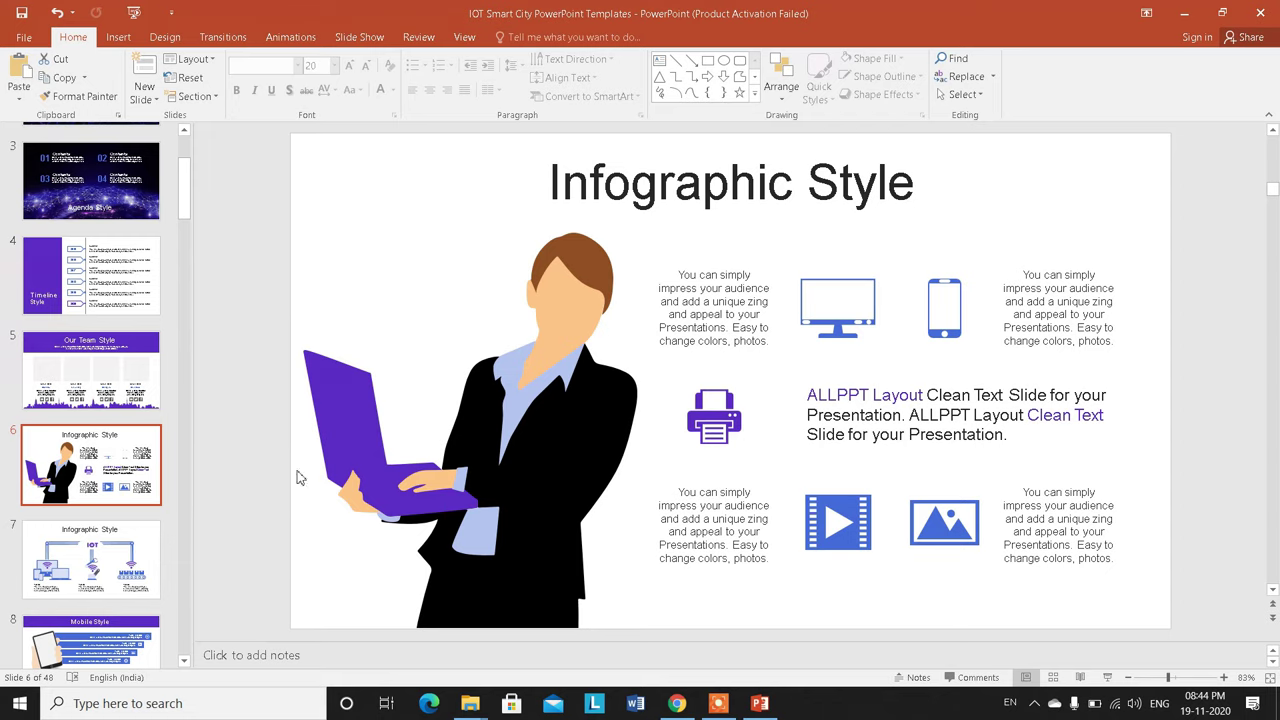
pyautogui.click(87, 556)
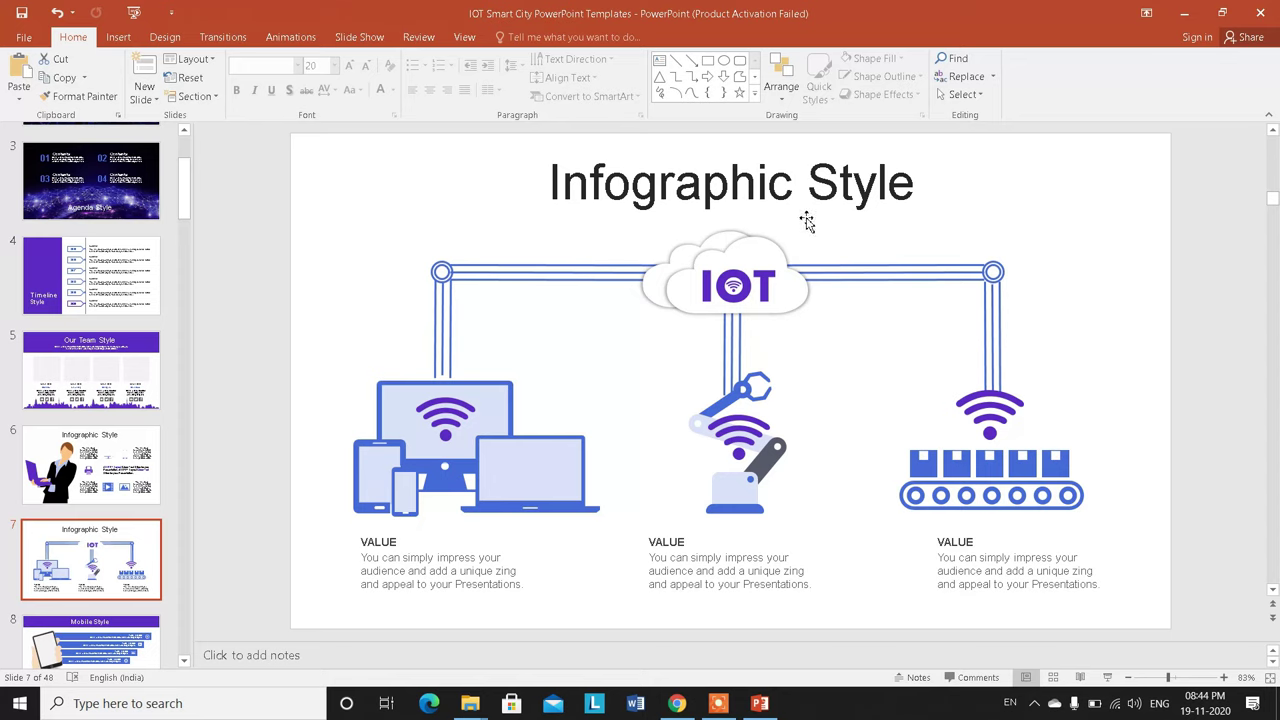
pyautogui.press('Down')
pyautogui.press('Down')
pyautogui.scroll(10, 100, 400)
pyautogui.click(115, 178)
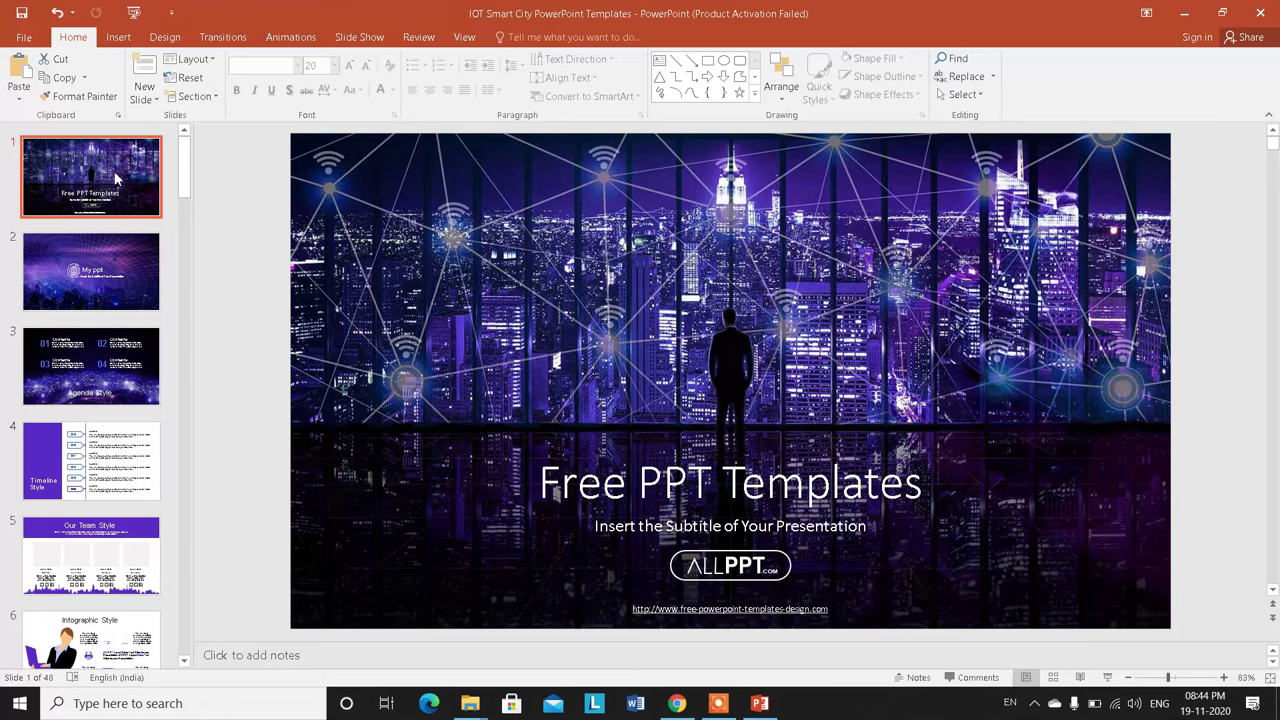
pyautogui.scroll(-1, 113, 323)
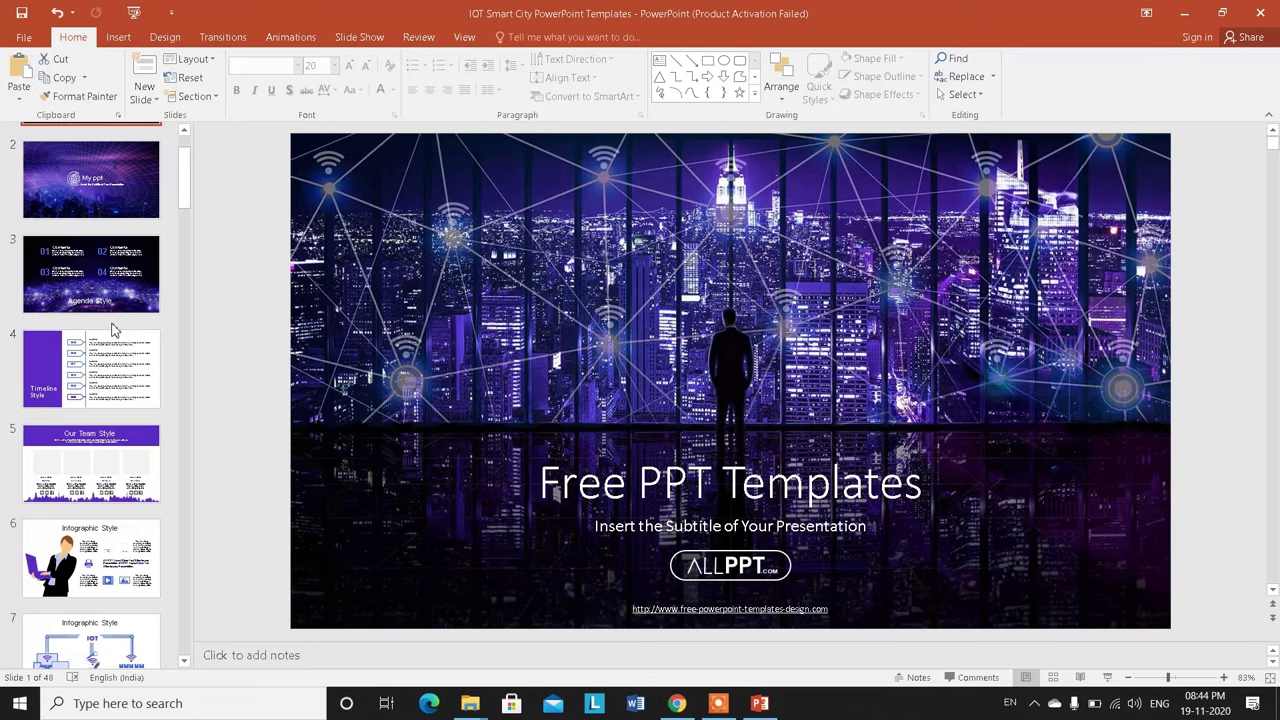
pyautogui.click(680, 705)
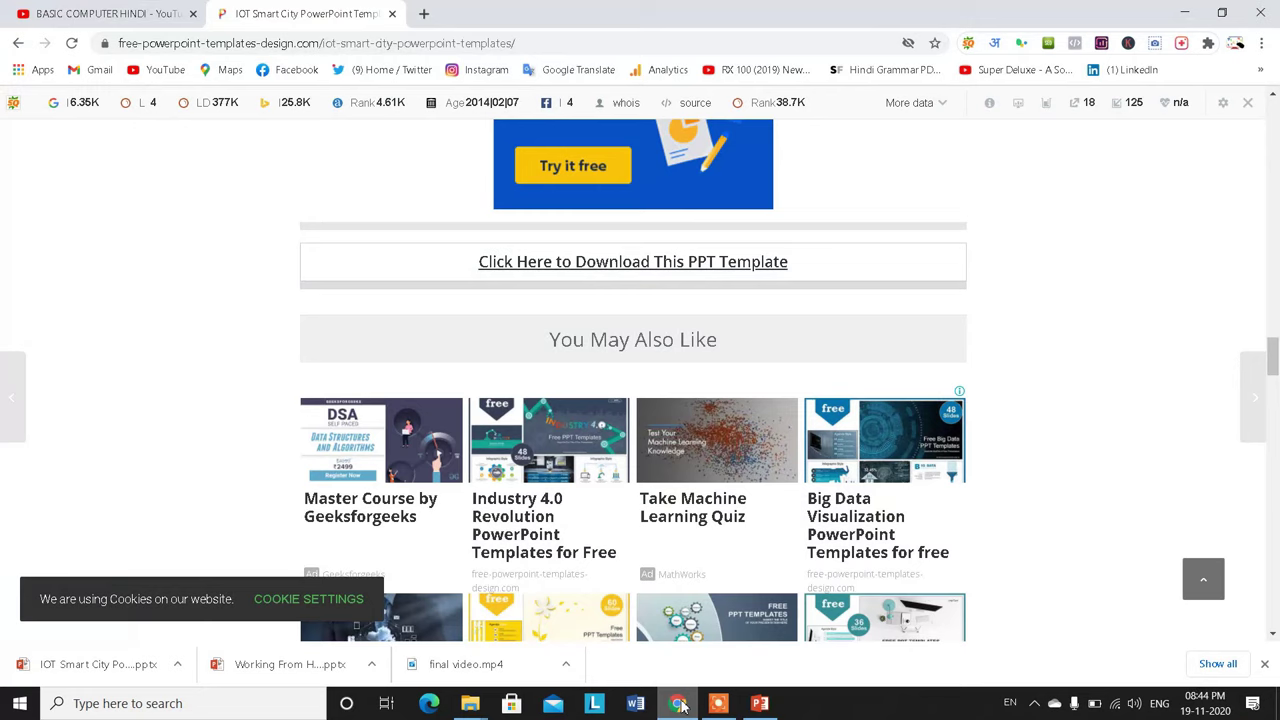
pyautogui.click(680, 705)
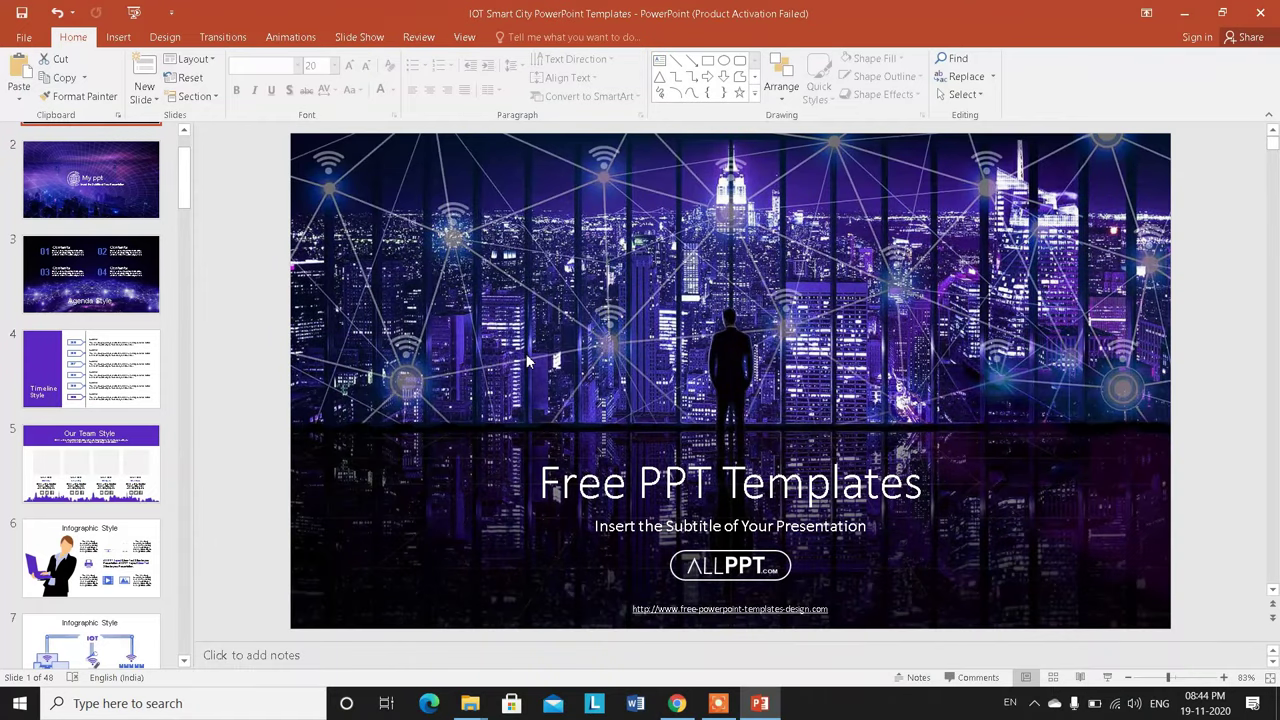